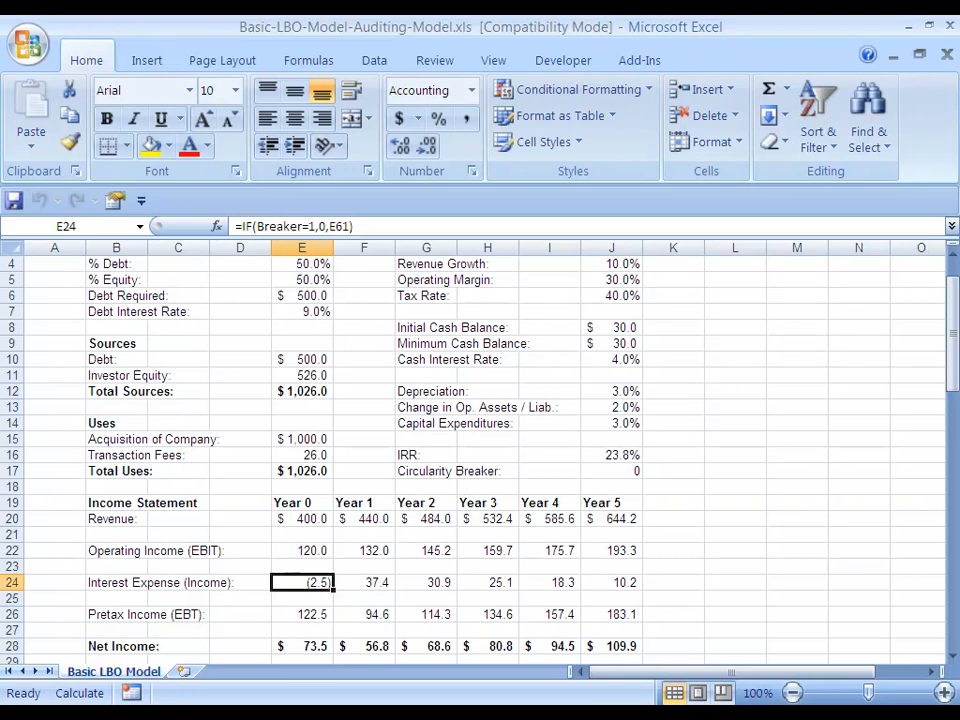
Step: Trace the precedents of the Year 0 Interest Expense cell E24 and follow the arrow to Net Interest Expense
key(alt+t)
key(u)
key(t)
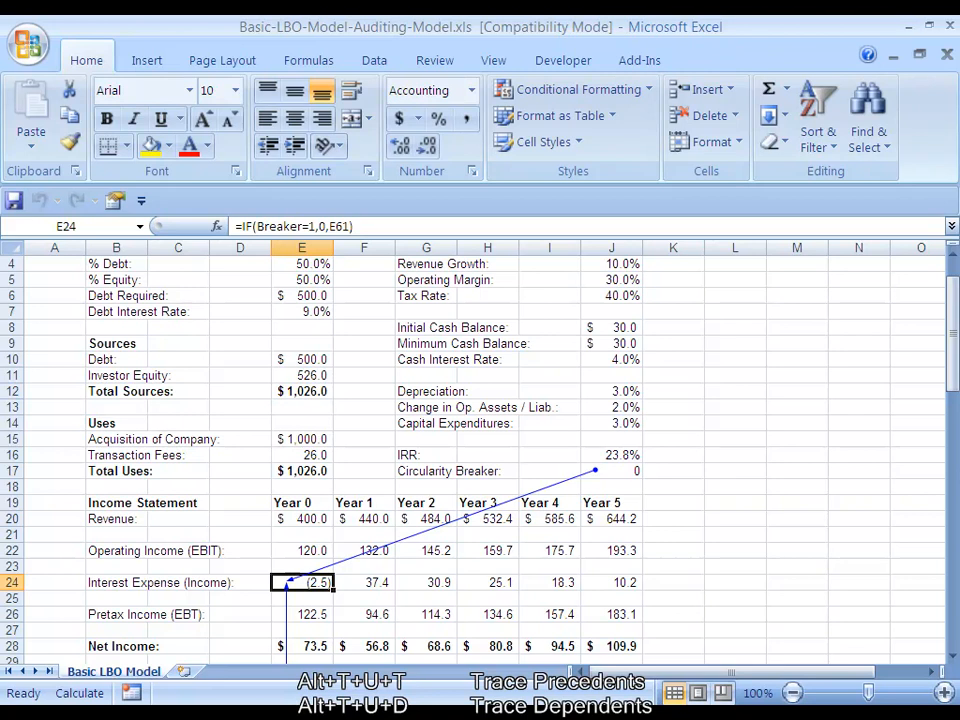
scroll(480, 450, down, 15)
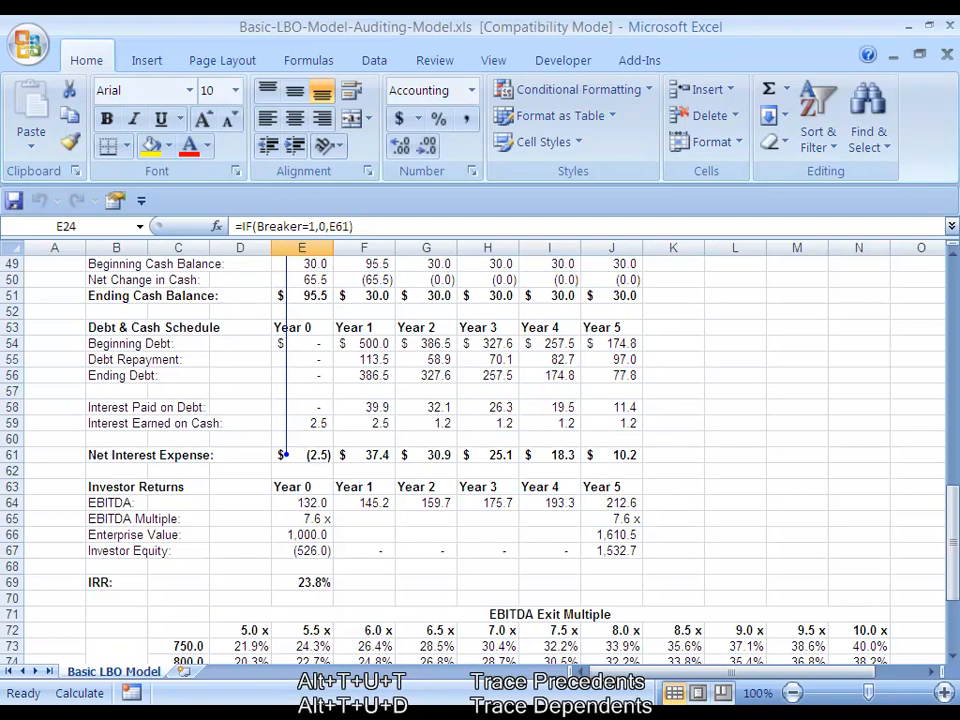
scroll(480, 450, up, 14)
scroll(480, 450, up, 1)
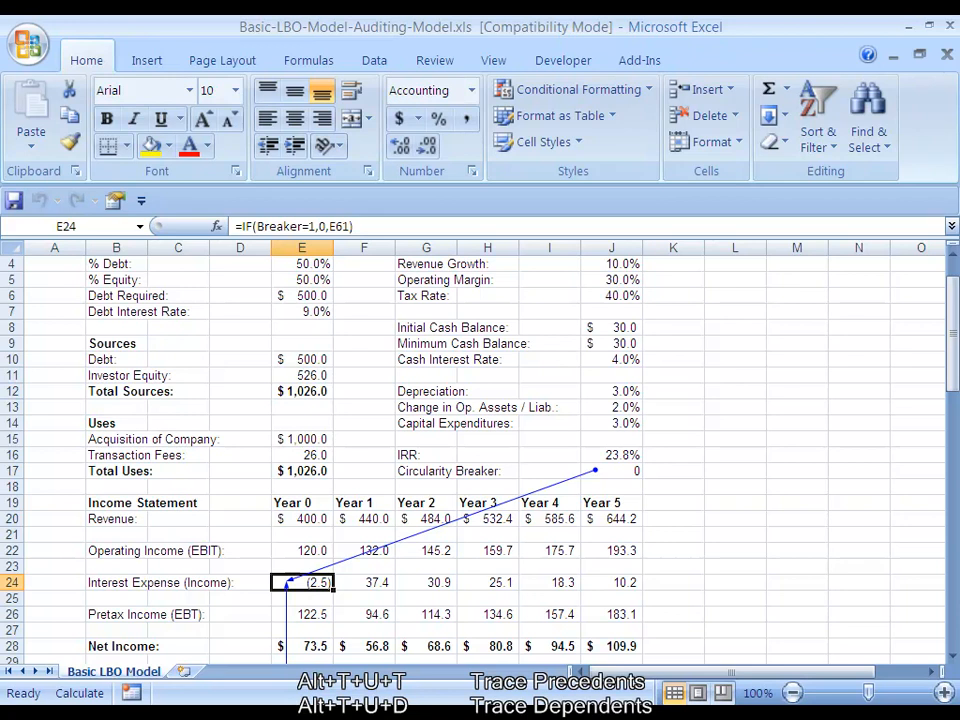
Step: Trace the precedents of E24 once more and erase all trace arrows
key(alt+t)
key(u)
key(t)
key(alt+t)
key(u)
key(a)
Step: Trace the dependents of the Year 0 Interest Expense cell E24, look over the statements below, and erase the arrows
key(alt+t)
key(u)
key(d)
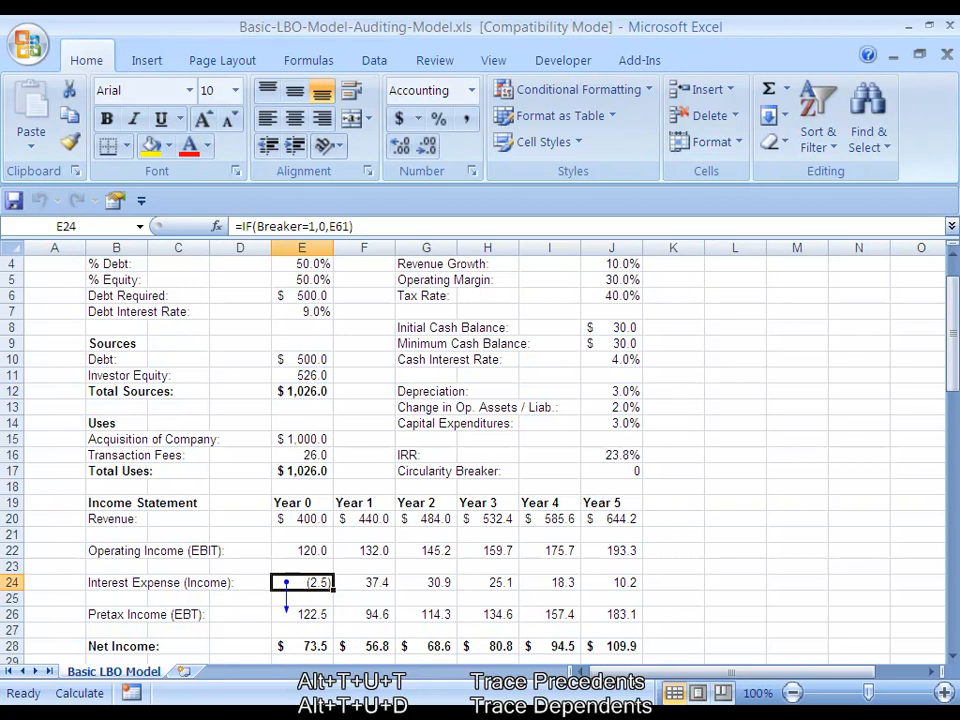
scroll(480, 450, down, 16)
scroll(480, 450, up, 16)
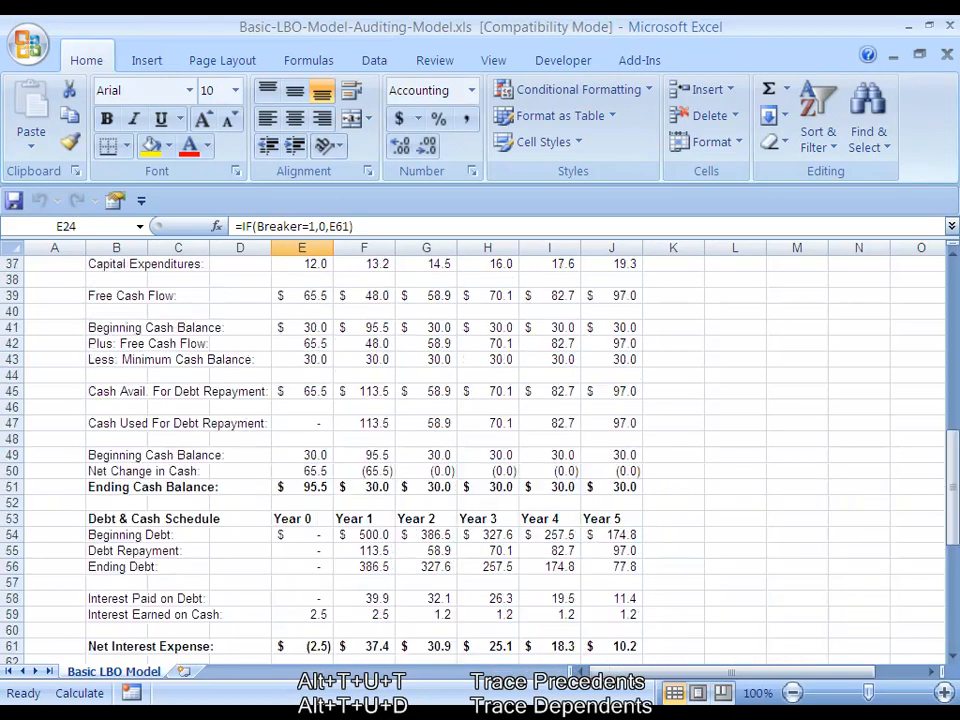
scroll(480, 450, down, 1)
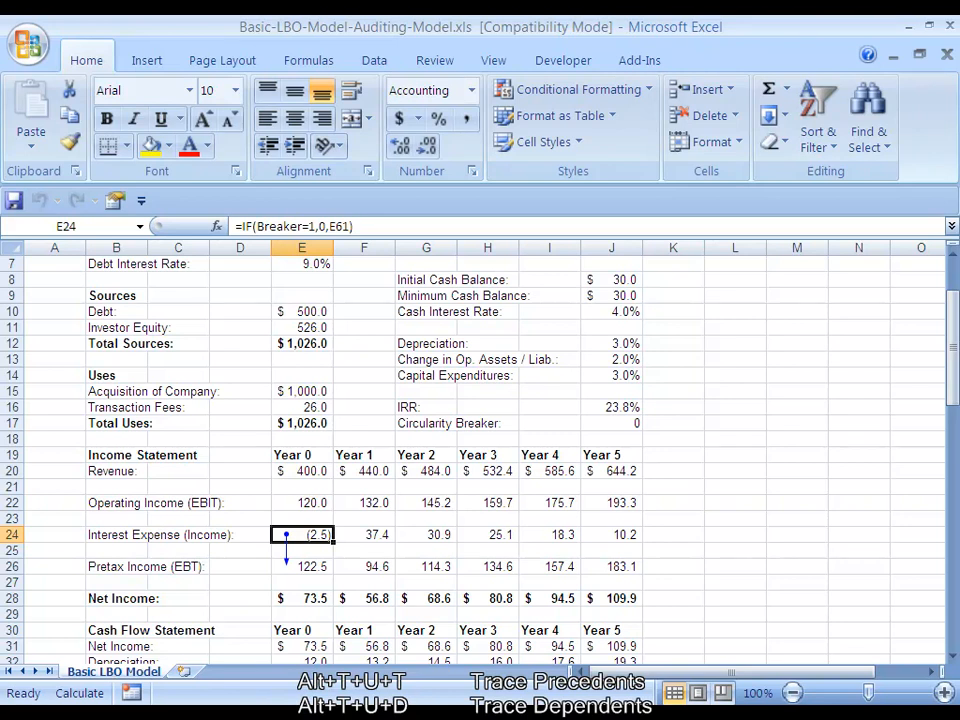
key(alt)
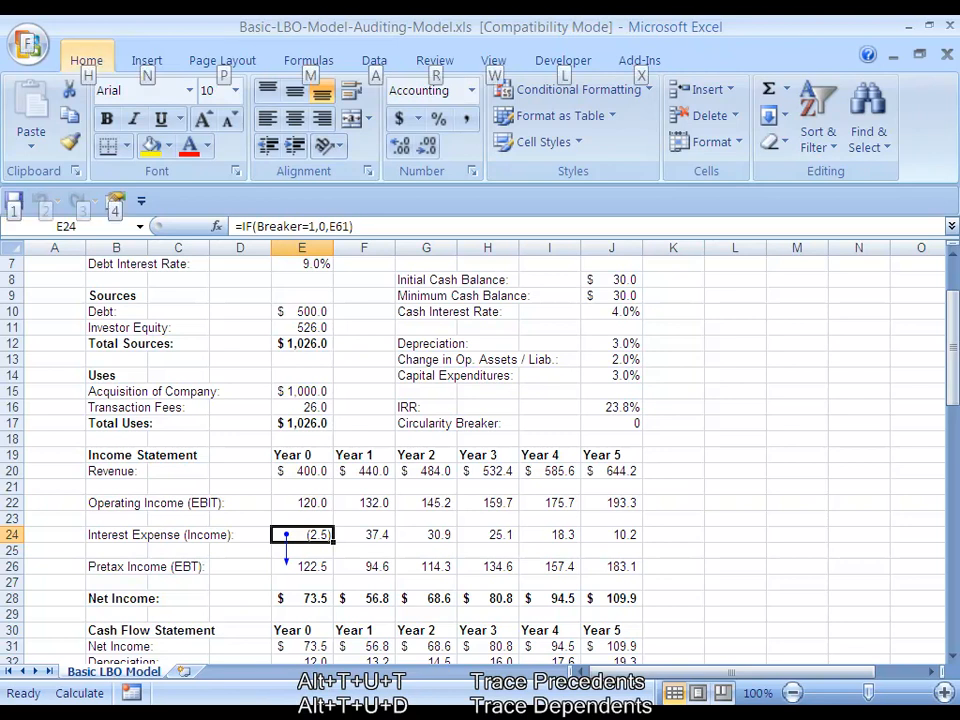
key(t)
key(u)
key(a)
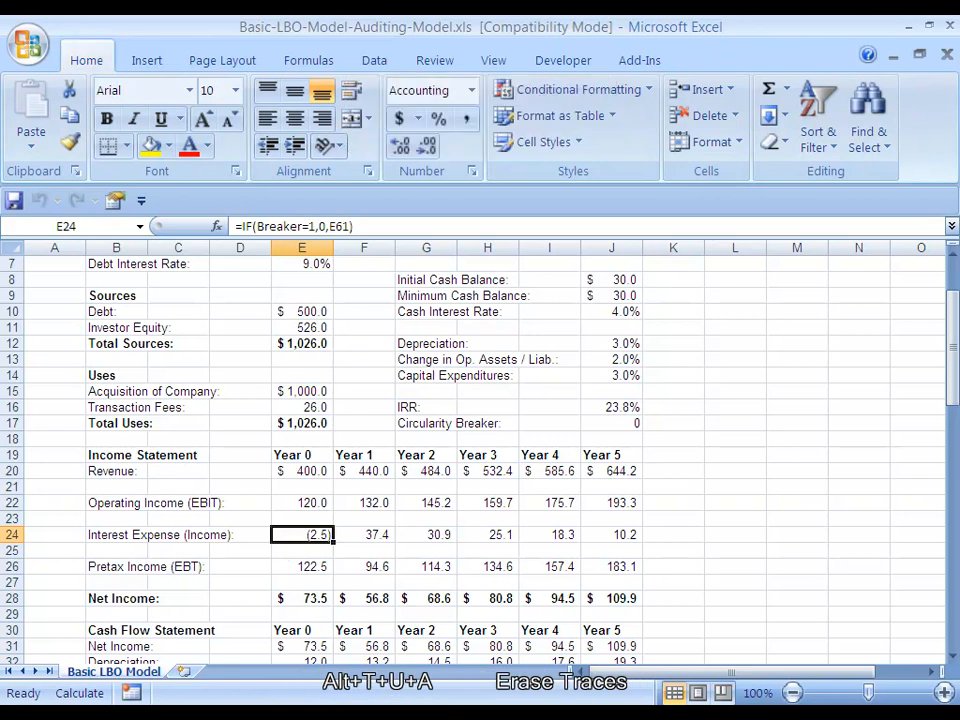
Step: Trace the precedents of E24 again, follow the arrow to Net Interest Expense in row 61, and erase the arrows
key(Right)
key(Left)
key(alt)
key(t)
key(u)
key(t)
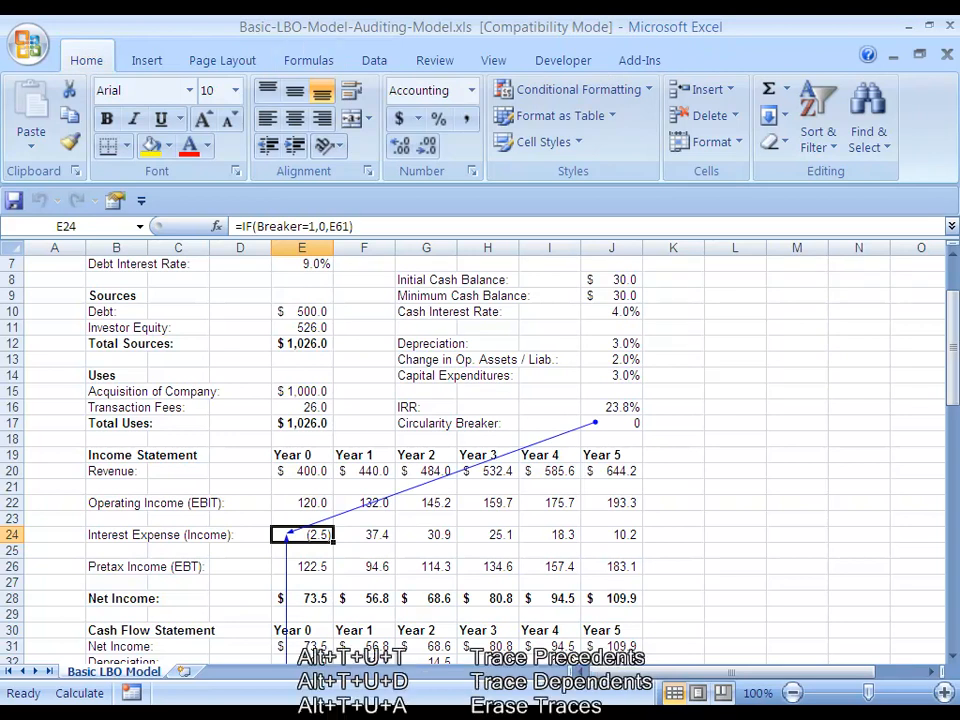
scroll(480, 450, down, 13)
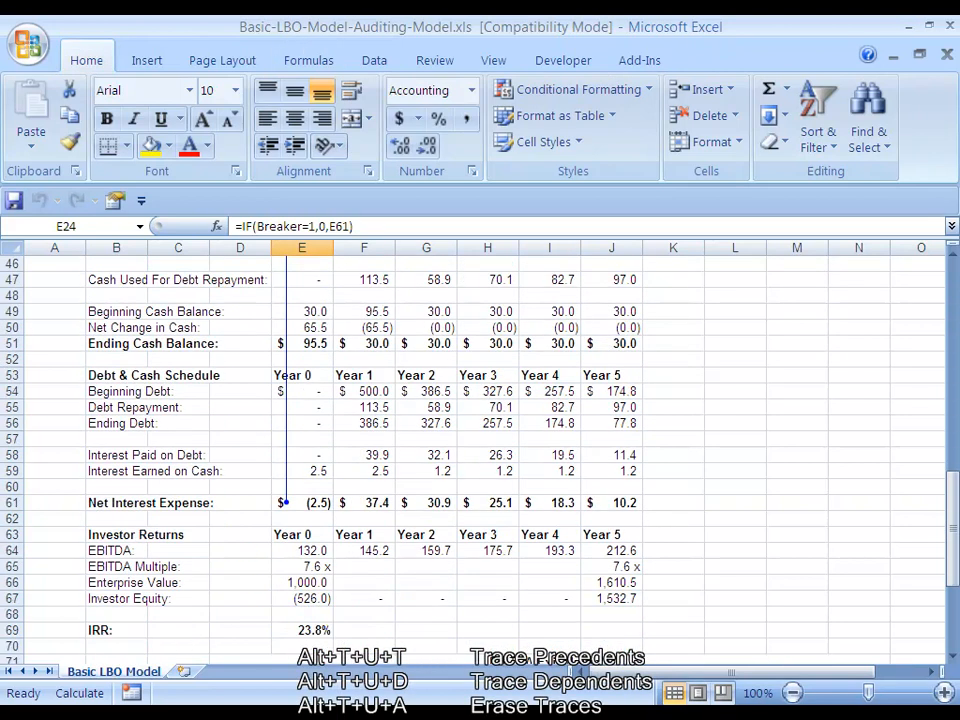
scroll(480, 450, up, 13)
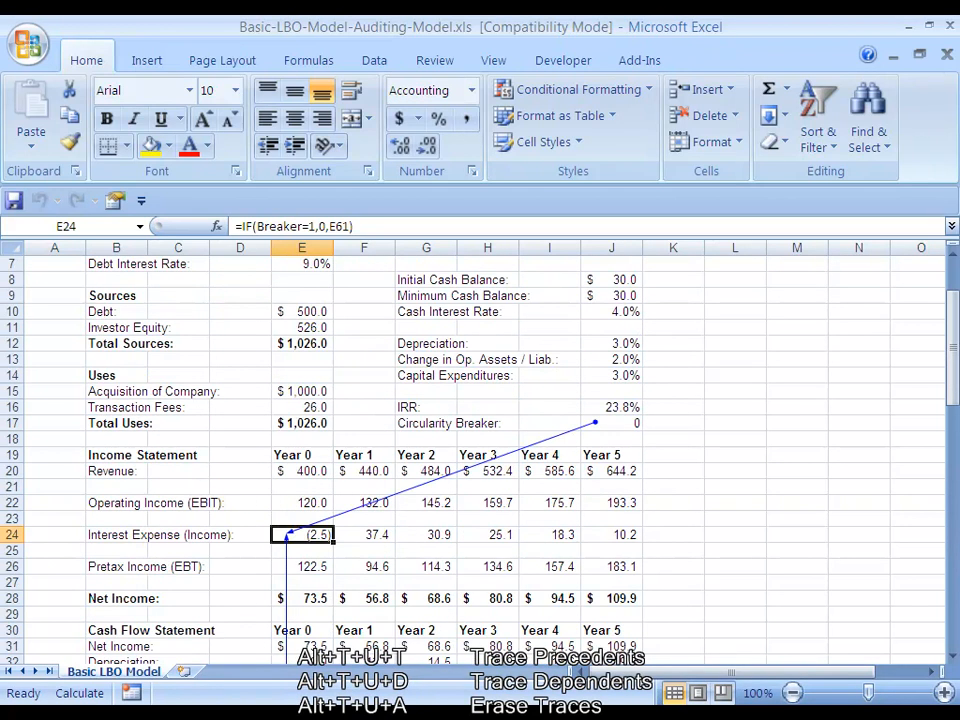
key(alt+t)
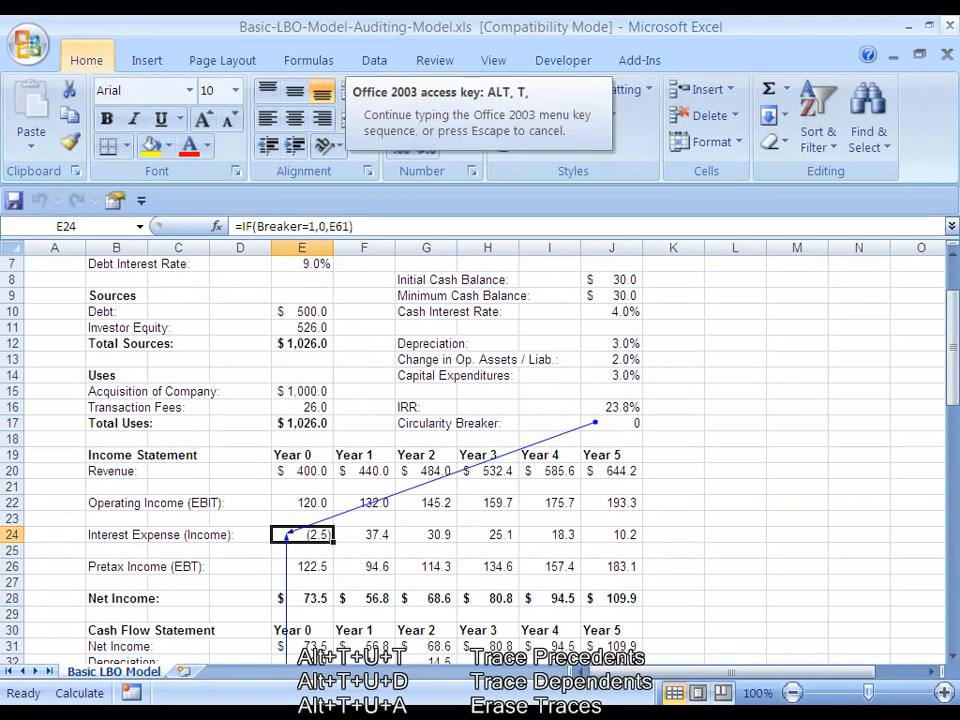
key(u)
key(a)
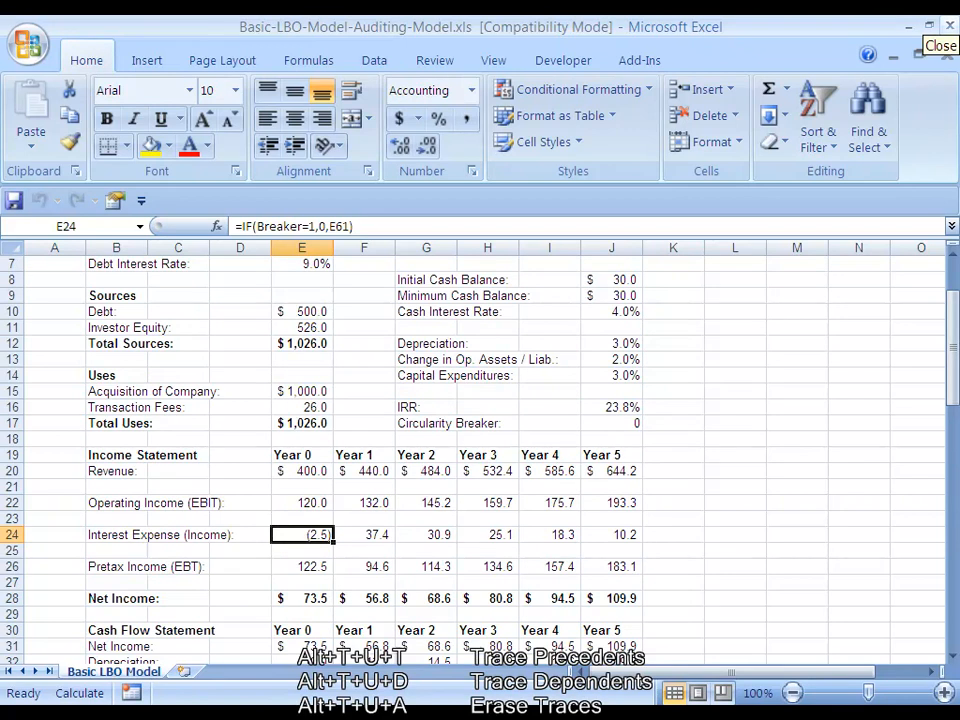
Step: Trace the dependents of the Year 0 Interest Expense cell E24 and erase the arrow
key(alt+t)
key(u)
key(d)
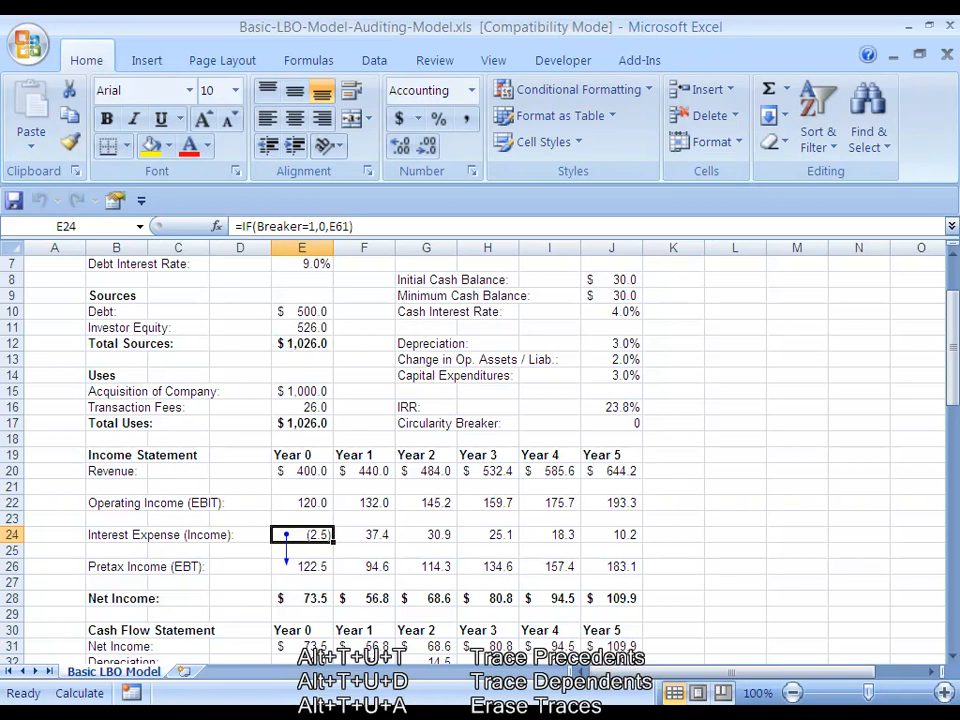
key(alt+t)
key(u)
key(a)
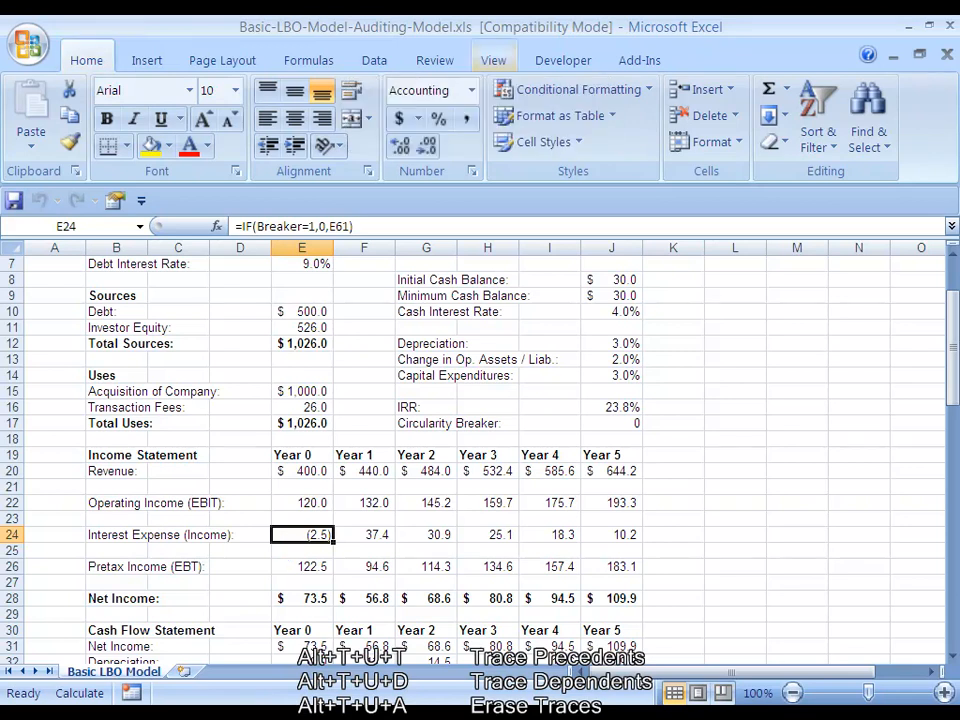
Step: Trace the precedents of the Year 1 Debt Repayment cell F55 in the Debt & Cash Schedule
scroll(480, 450, down, 8)
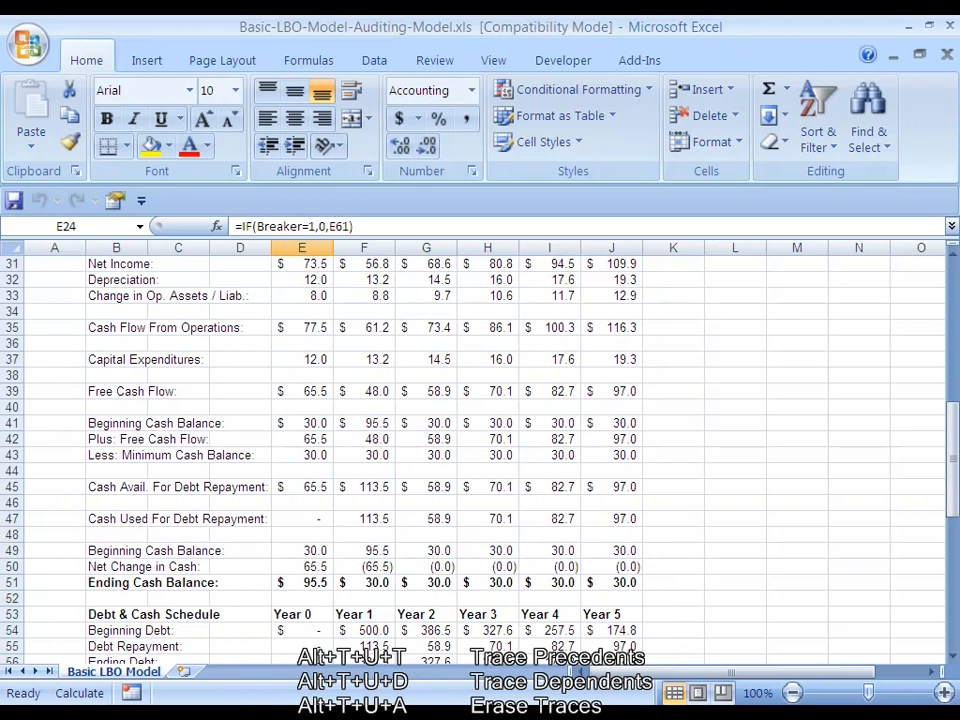
scroll(480, 450, down, 3)
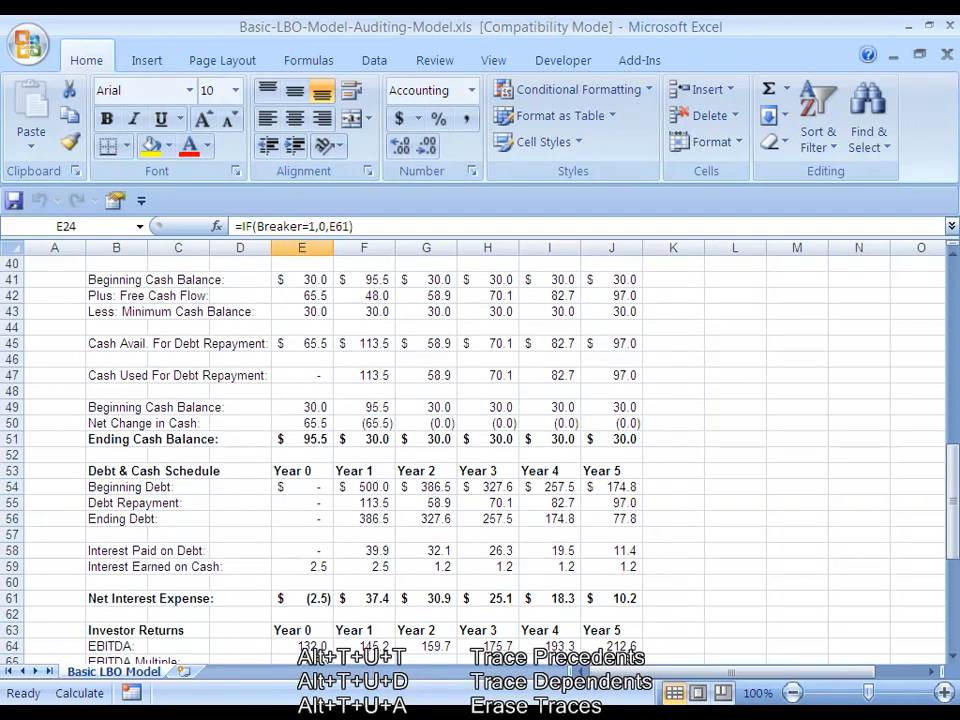
click(364, 503)
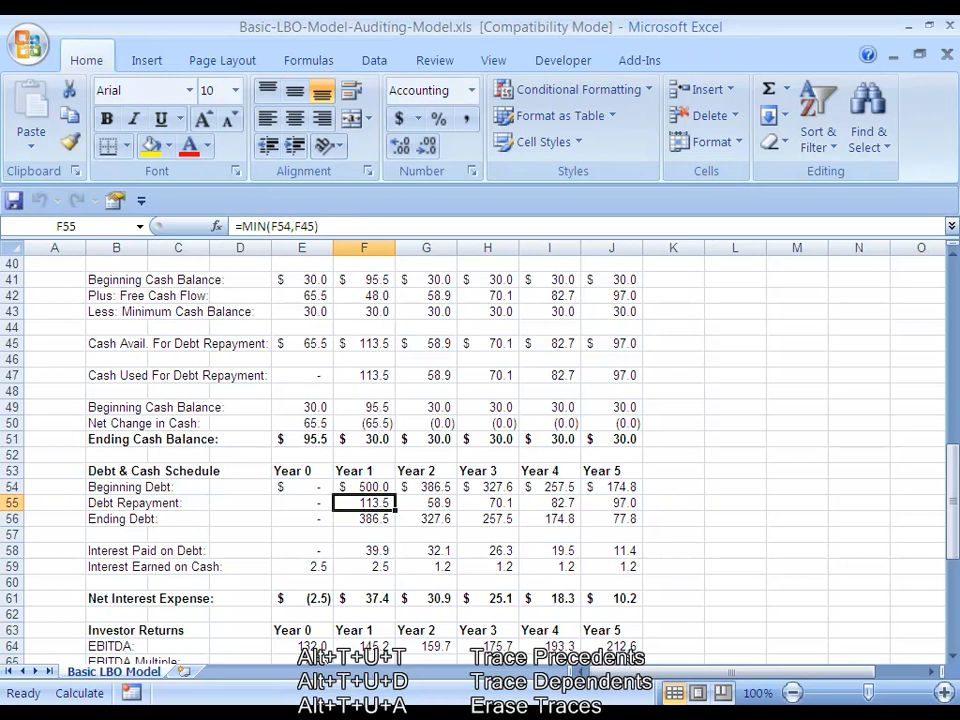
key(alt+t)
key(u)
key(t)
Step: Trace the precedents of the Year 1 Cash Avail. For Debt Repayment cell F45, keeping the existing arrows
key(Up)
key(Up)
key(Up)
key(Up)
key(Up)
key(Up)
key(Up)
key(Up)
key(Up)
key(Up)
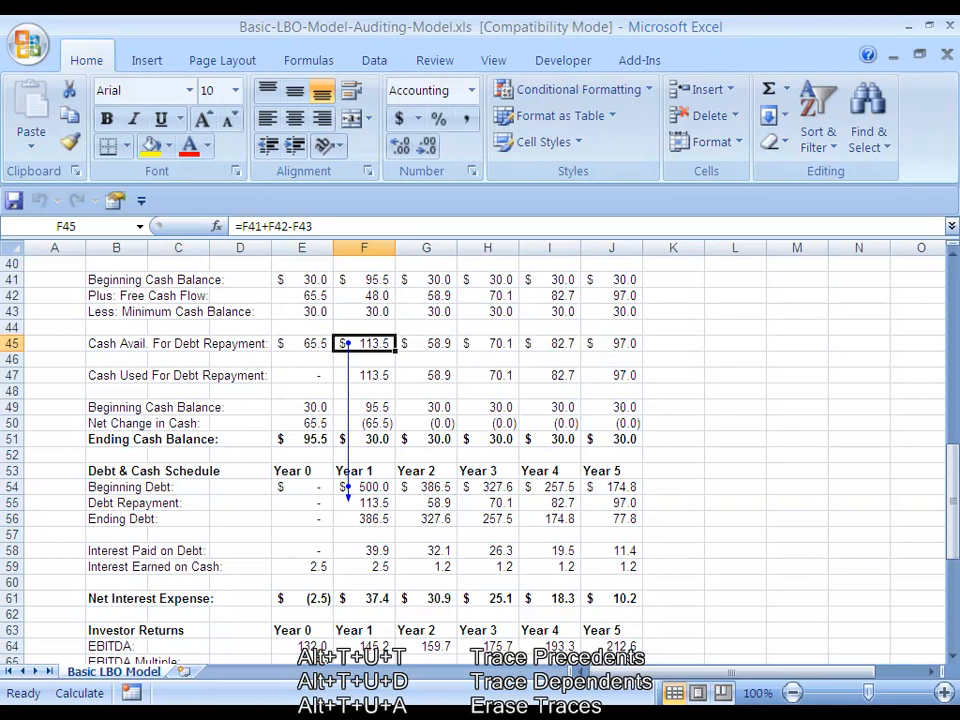
key(alt+t)
key(u)
key(t)
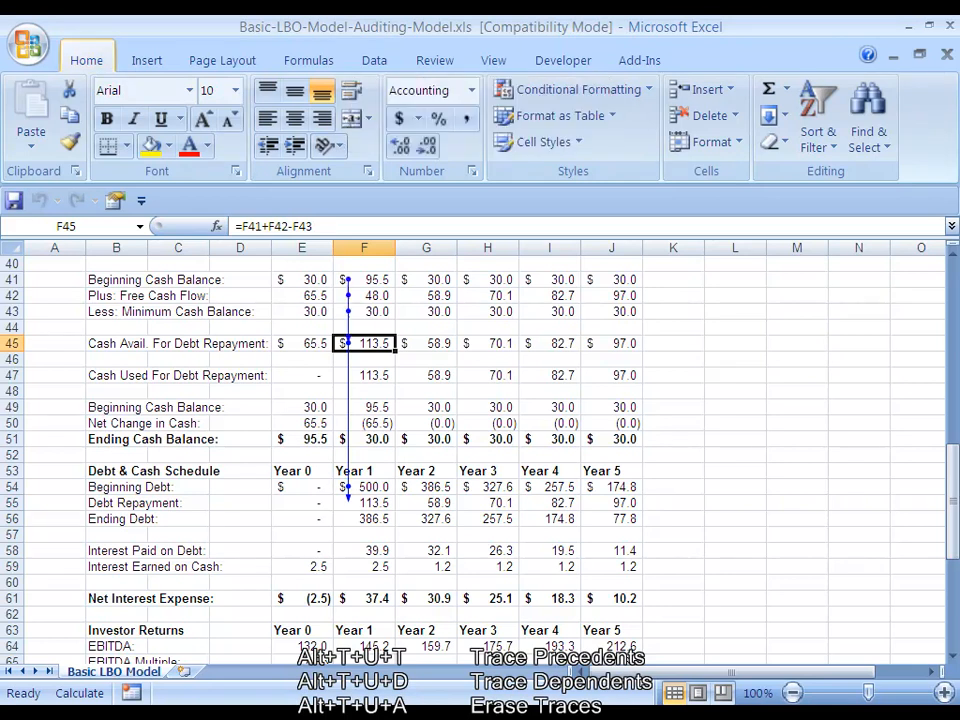
scroll(480, 450, up, 2)
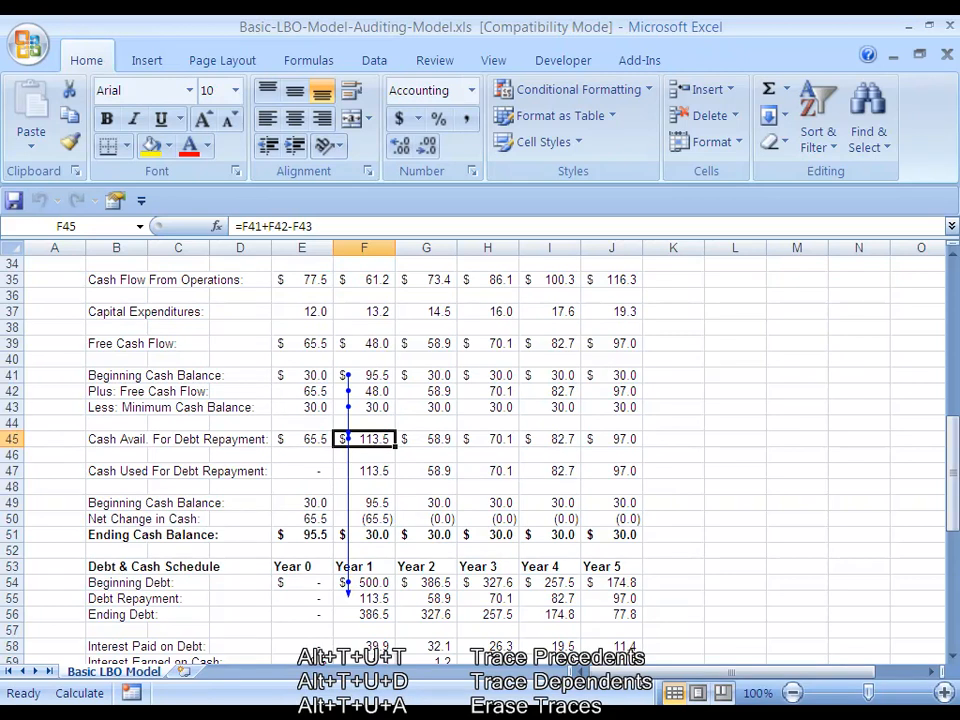
Step: Erase all trace arrows and select the Year 0 Cash Avail. For Debt Repayment cell E45
key(alt+t)
key(u)
key(a)
scroll(480, 450, up, 1)
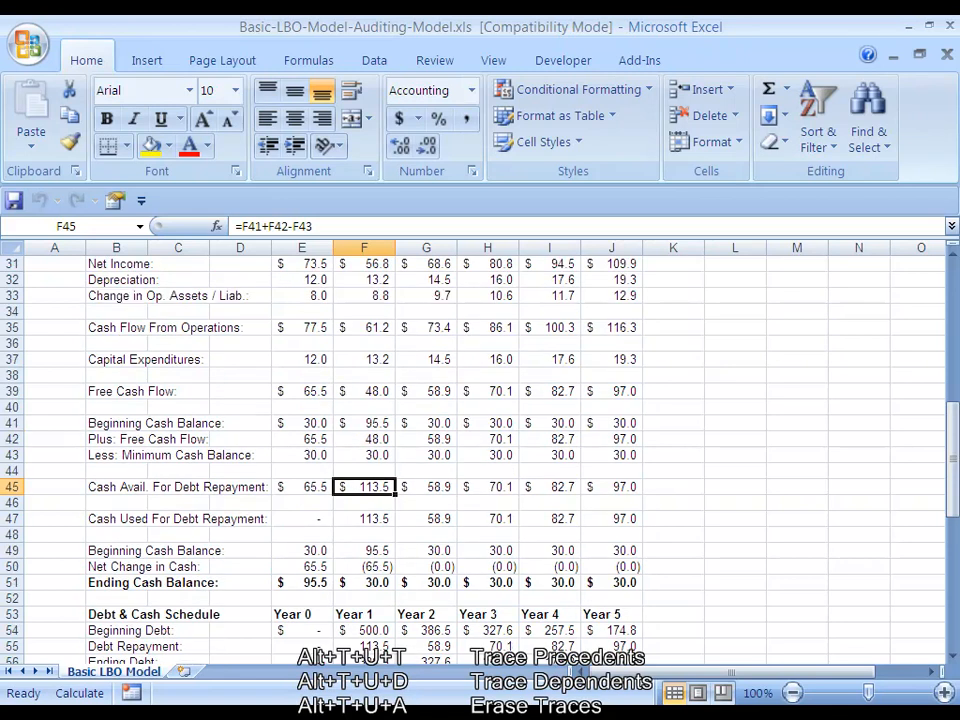
click(302, 487)
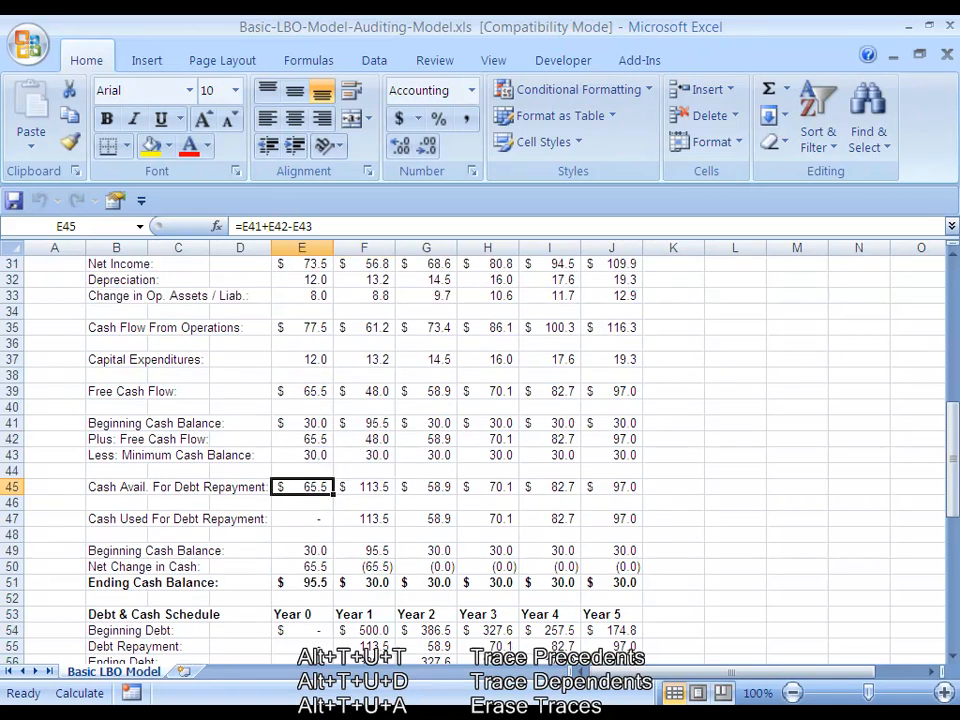
Step: Return to the Year 0 Interest Expense cell E24, trace its precedents and erase the arrows
scroll(302, 487, up, 7)
click(302, 486)
scroll(302, 487, up, 1)
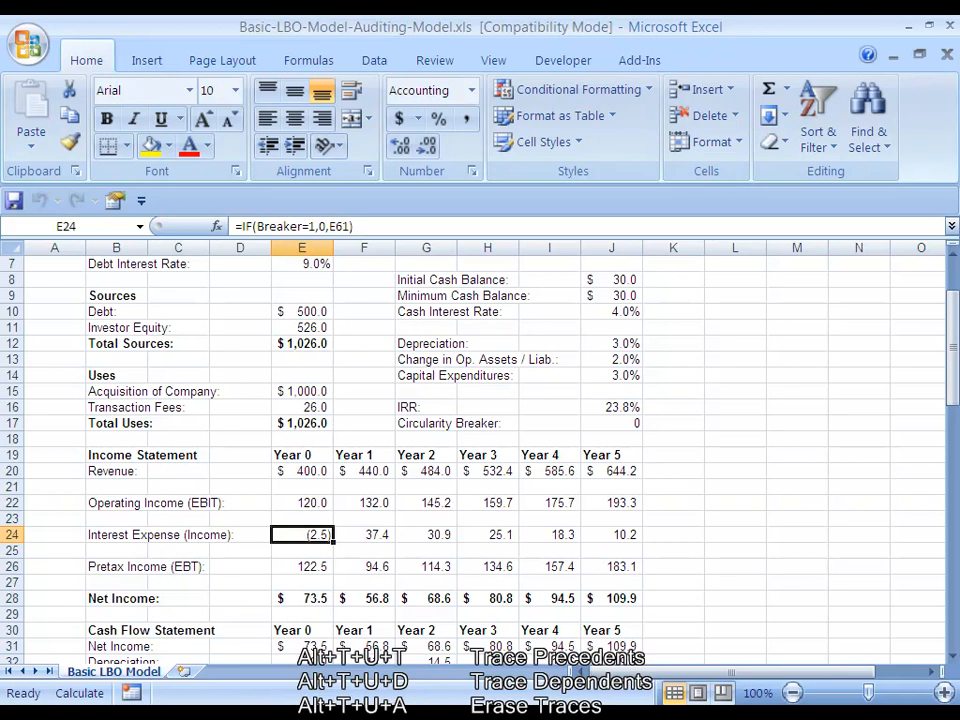
key(alt+t)
key(u)
key(t)
key(alt+t)
key(u)
key(a)
Step: Trace three levels of precedents for E24 and follow the arrows through the assumptions and the debt schedule
key(alt+t)
key(u)
key(t)
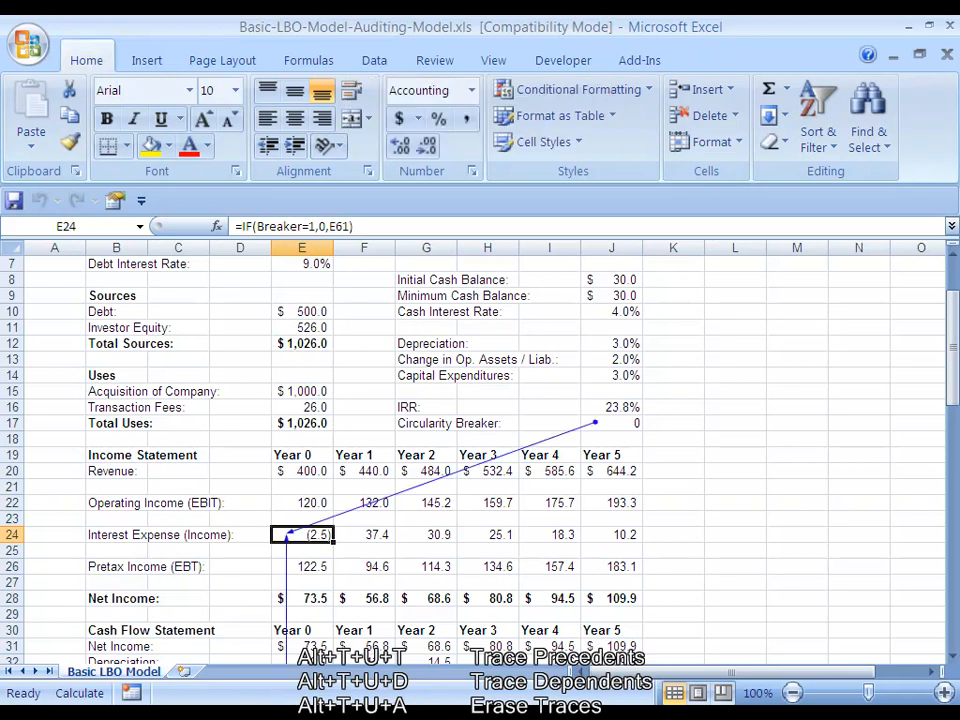
key(alt+t)
key(u)
key(t)
key(alt+t)
key(u)
key(t)
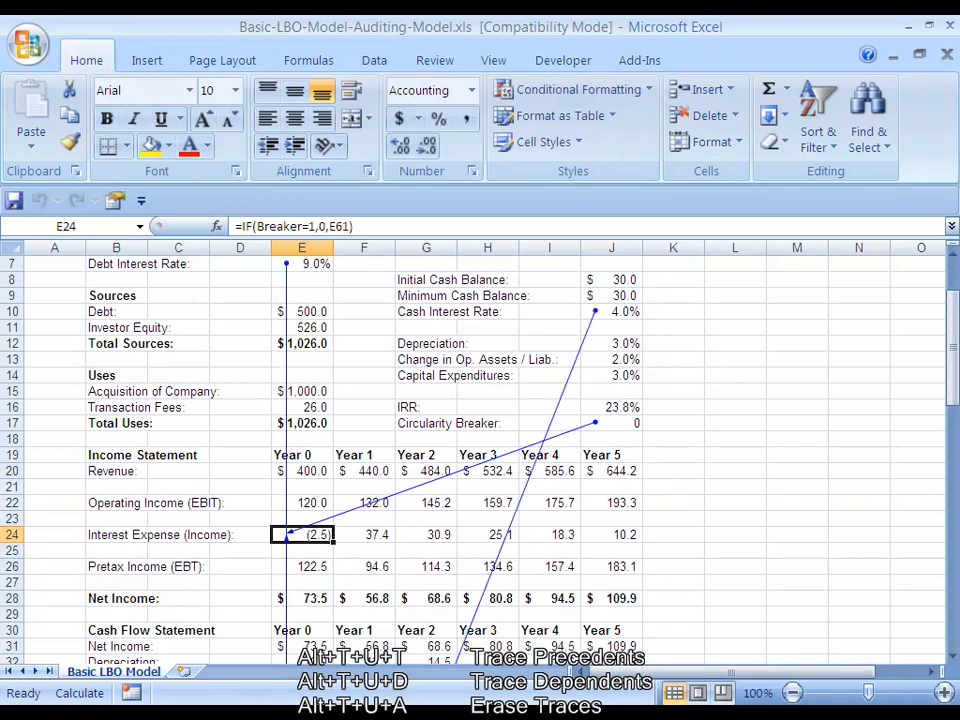
scroll(480, 450, up, 1)
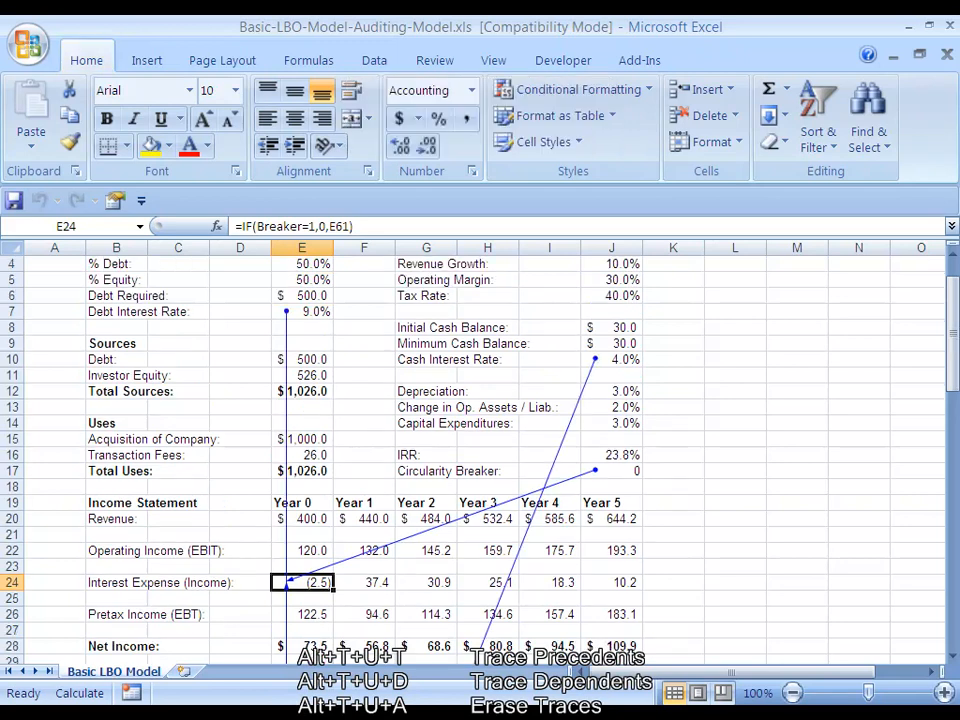
scroll(480, 450, down, 12)
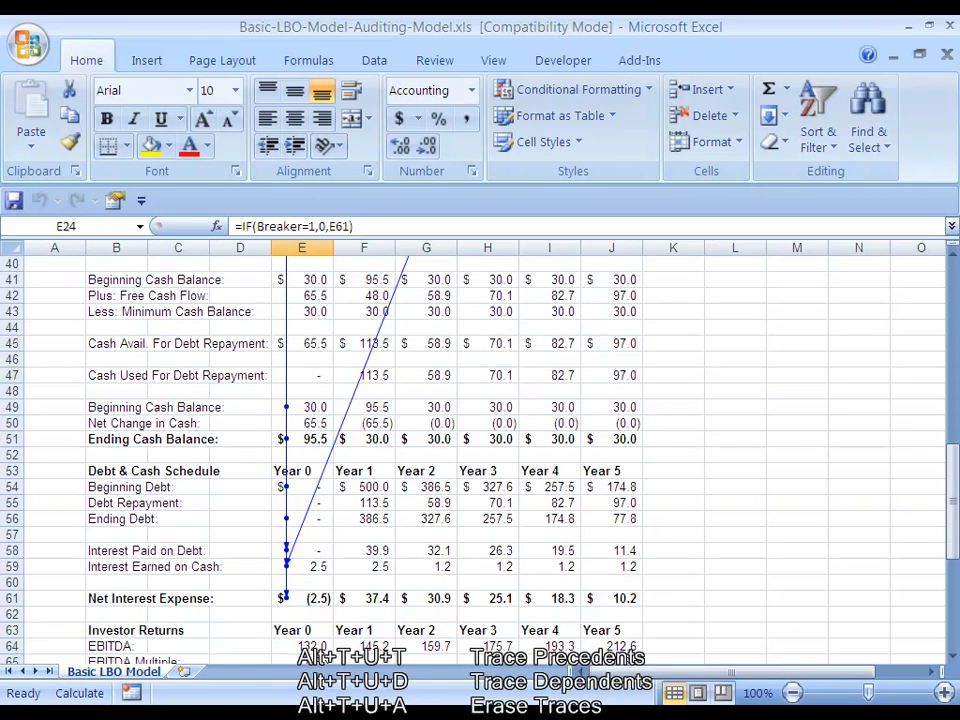
scroll(480, 450, up, 7)
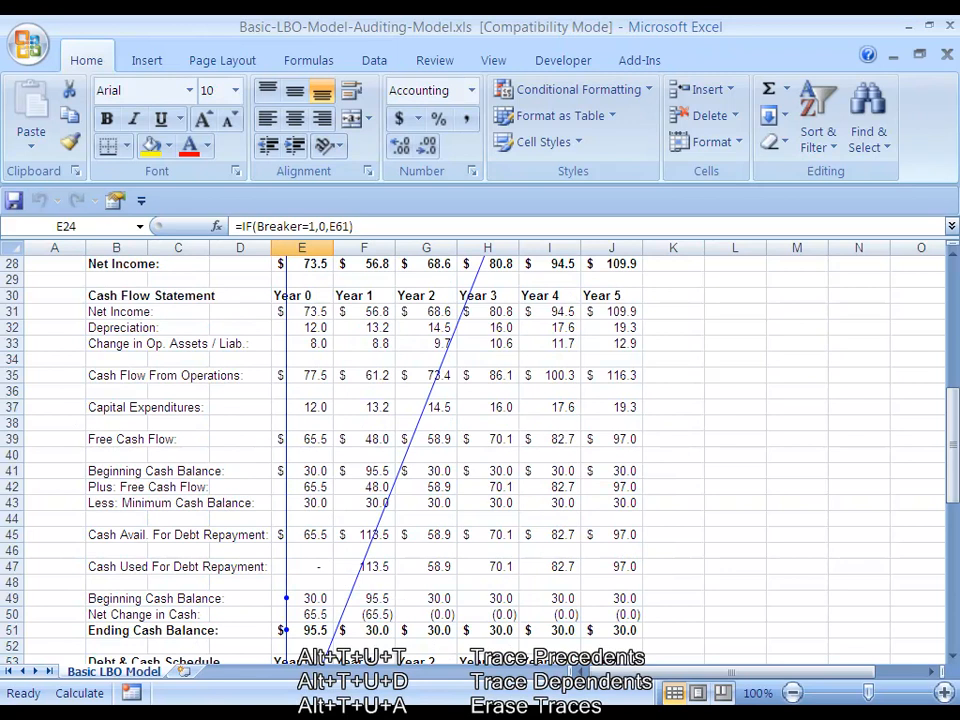
scroll(480, 450, up, 6)
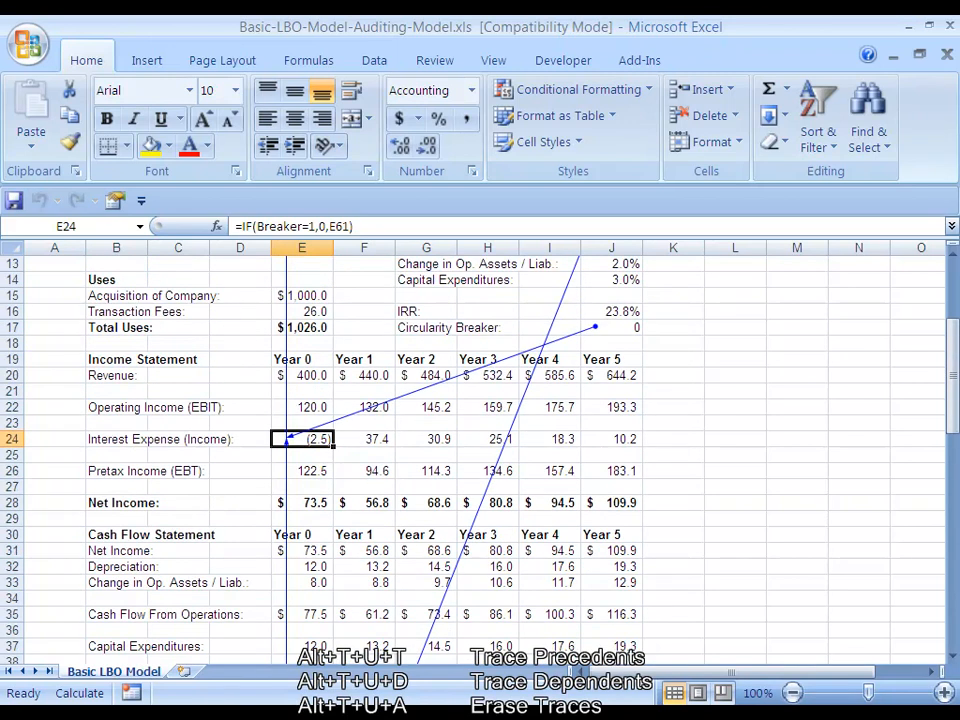
Step: Erase the precedent arrows and trace two levels of dependents for the Year 0 Interest Expense cell E24
key(alt+t)
key(u)
key(a)
key(alt+t)
key(u)
key(d)
key(alt+t)
key(u)
key(d)
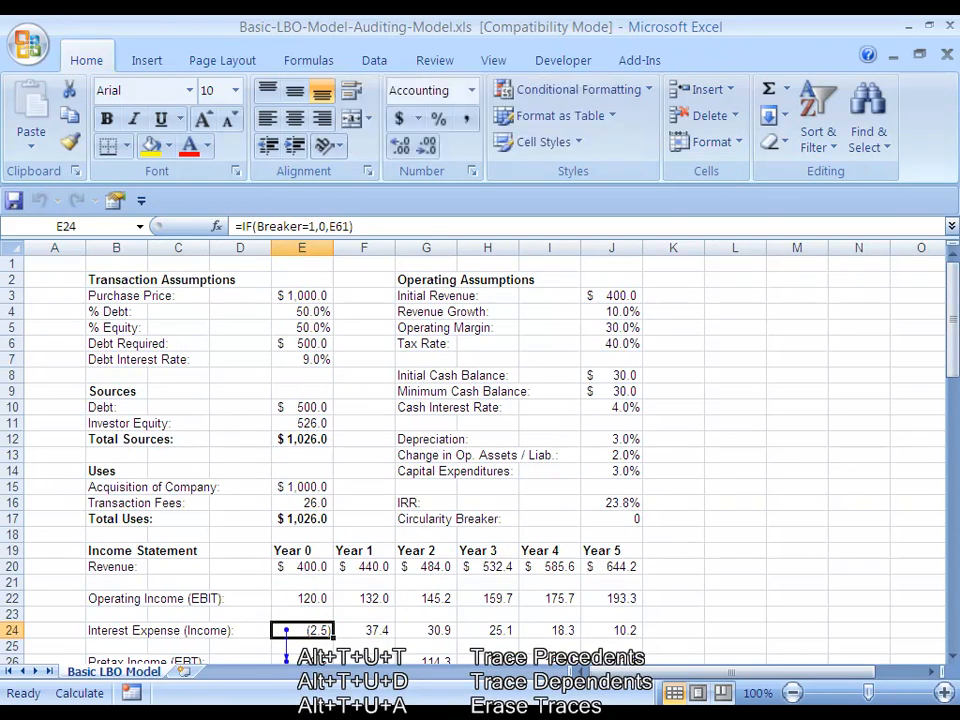
Step: Extend the dependent trace of E24 by a third level, into Net Income on the Cash Flow Statement
scroll(480, 450, down, 4)
key(alt+t)
key(u)
key(u)
key(d)
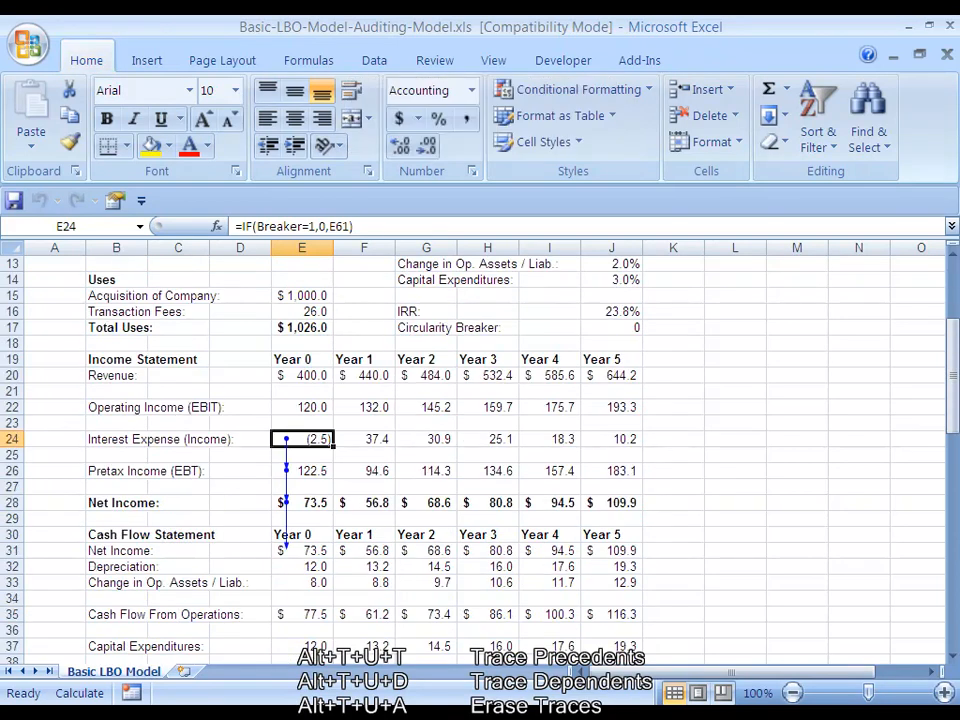
Step: Extend the dependent trace of E24 by three more levels and follow the arrows down the Cash Flow Statement
scroll(480, 450, down, 2)
key(alt+t)
key(u)
key(d)
key(alt+t)
key(u)
key(d)
key(alt+t)
key(u)
key(d)
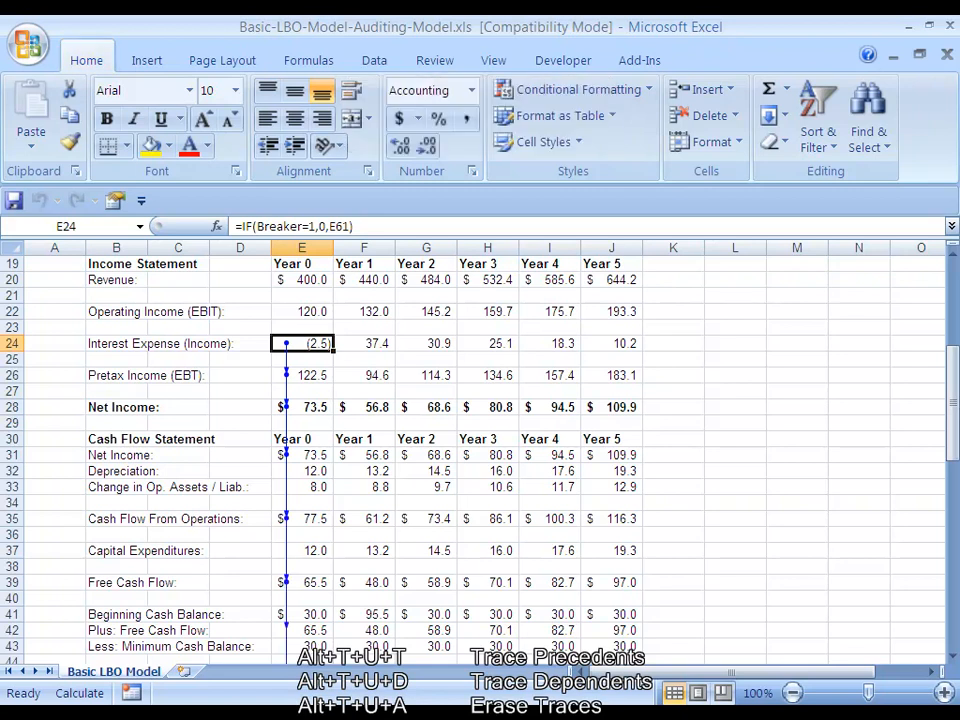
scroll(480, 450, down, 4)
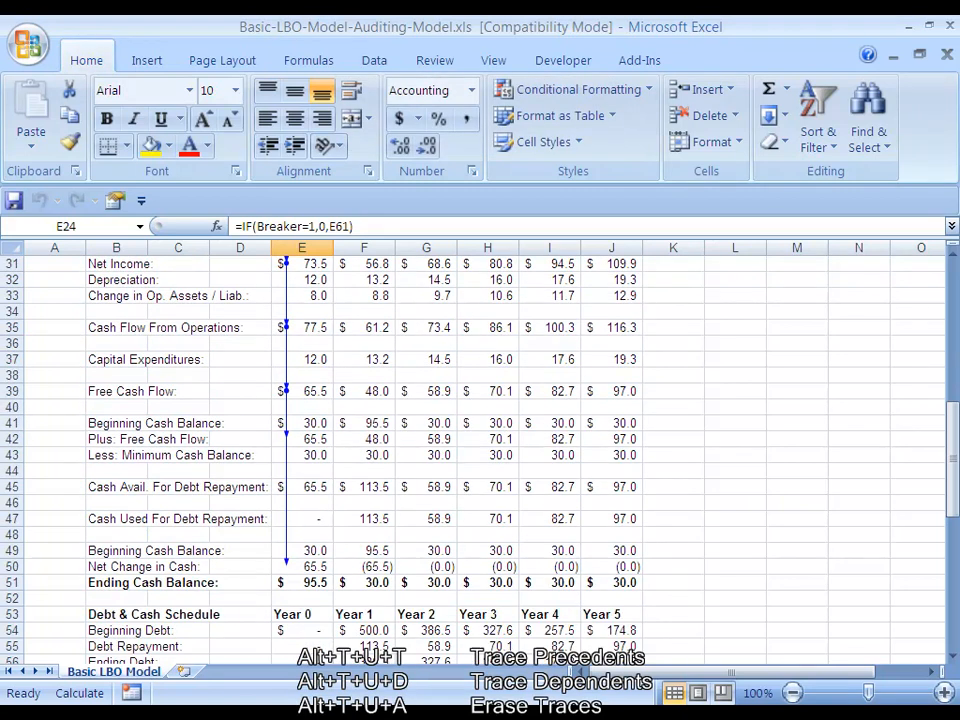
scroll(480, 450, down, 1)
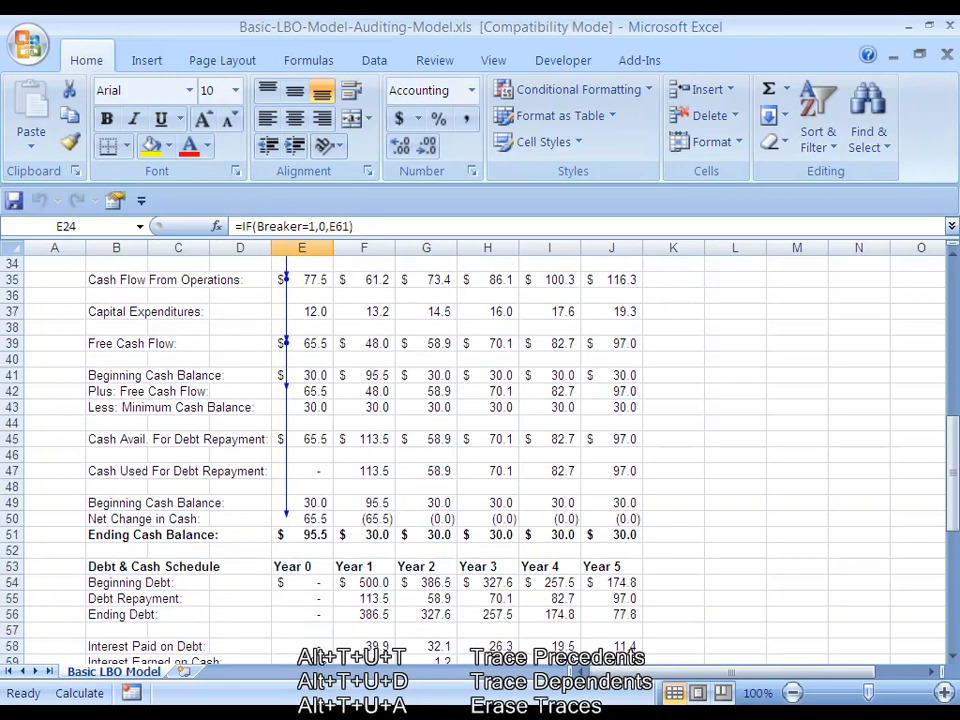
Step: Return to the Year 0 Interest Expense cell E24 and erase its dependent arrows
scroll(480, 450, up, 6)
scroll(480, 450, up, 1)
key(alt+t)
key(u)
key(a)
scroll(480, 450, up, 1)
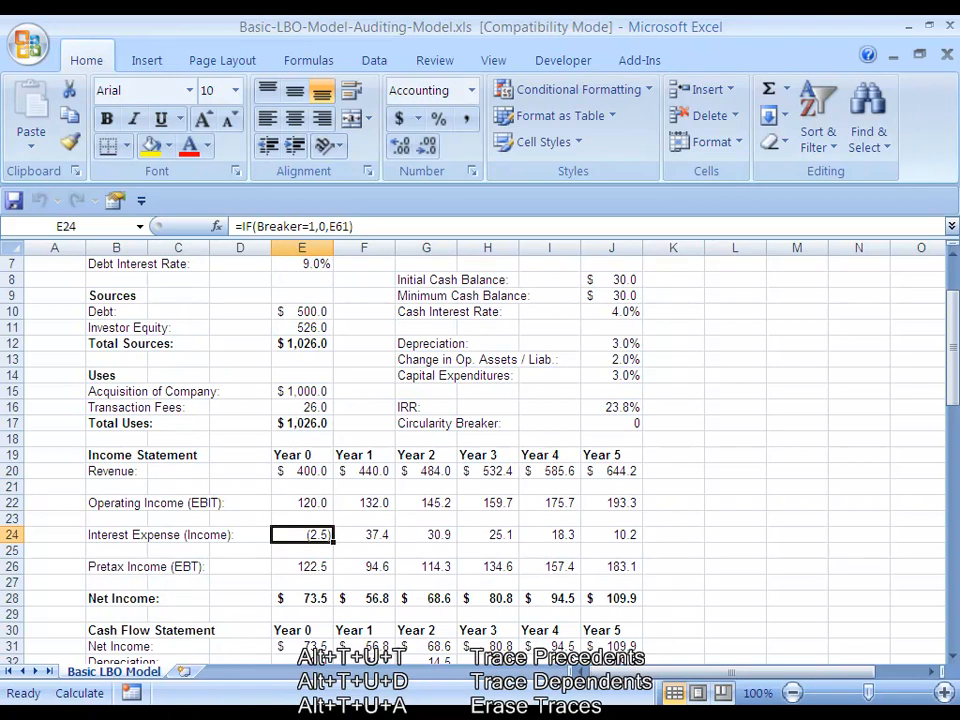
scroll(480, 450, down, 1)
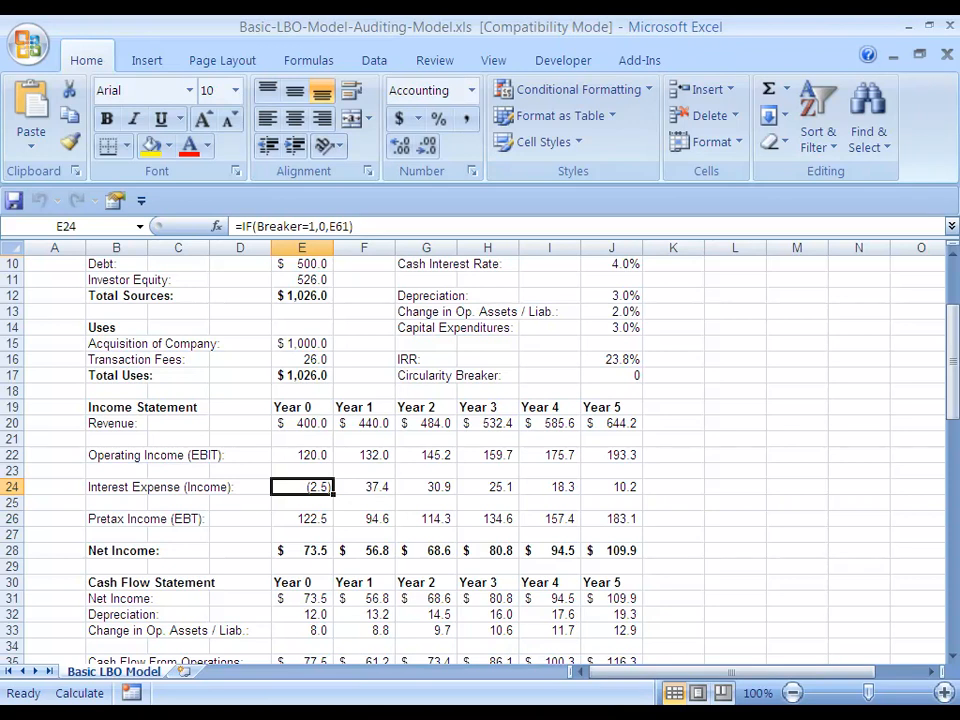
Step: Trace two levels of precedents for the Year 0 Interest Expense cell E24, and erase the arrows again
key(alt+t)
key(u)
key(t)
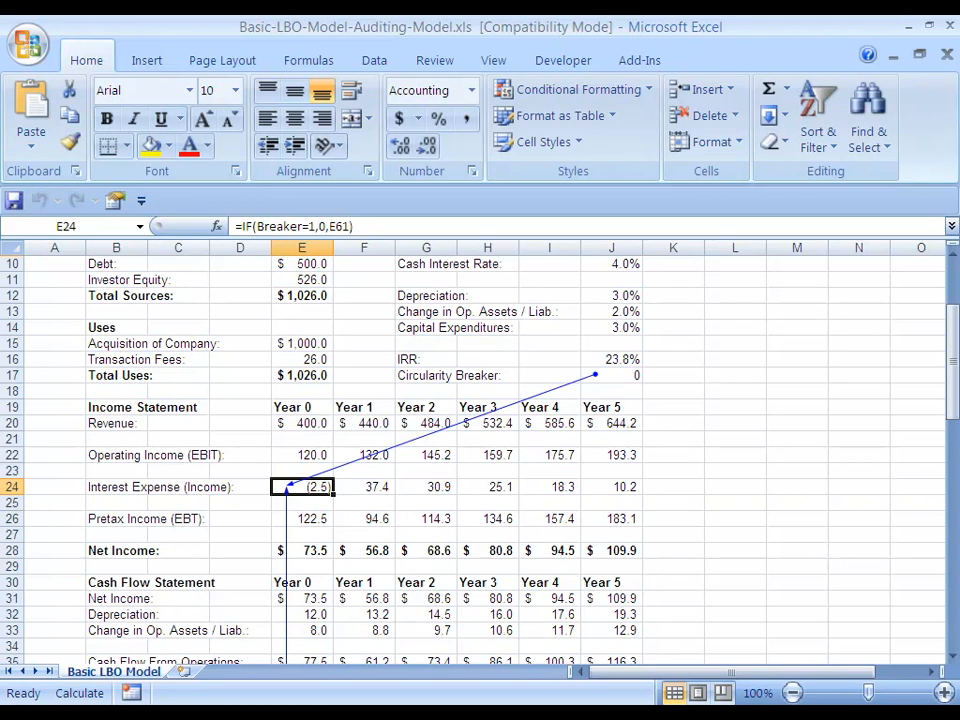
key(alt+t)
key(u)
key(t)
key(alt+t)
key(u)
key(a)
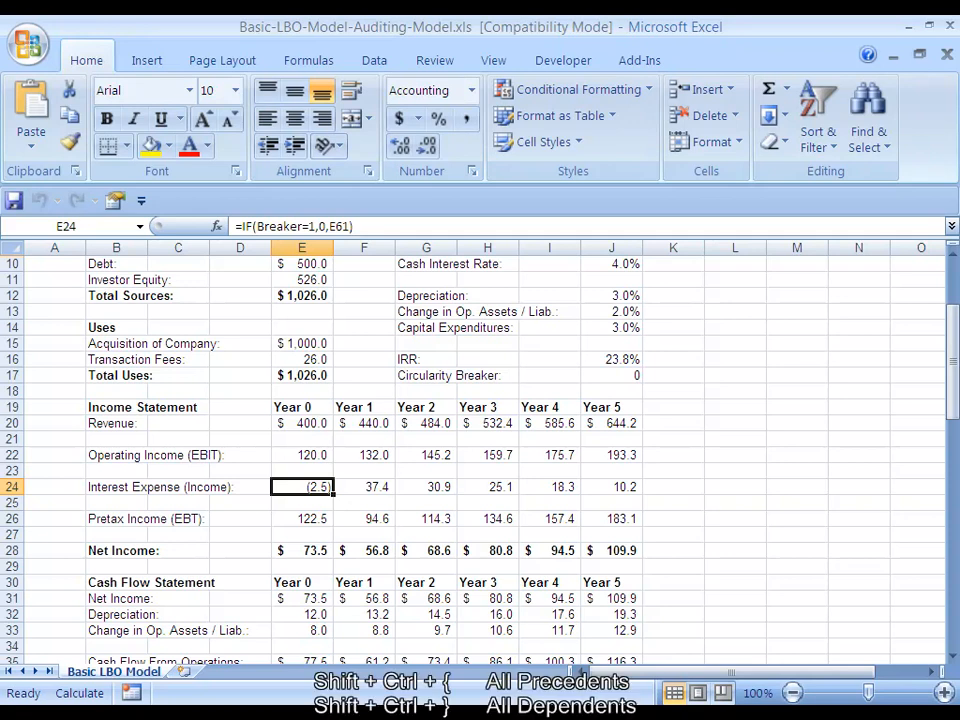
Step: Select all direct and indirect precedents of E24 and review the highlighted cells from the assumptions down to the debt schedule
key(ctrl+shift+braceleft)
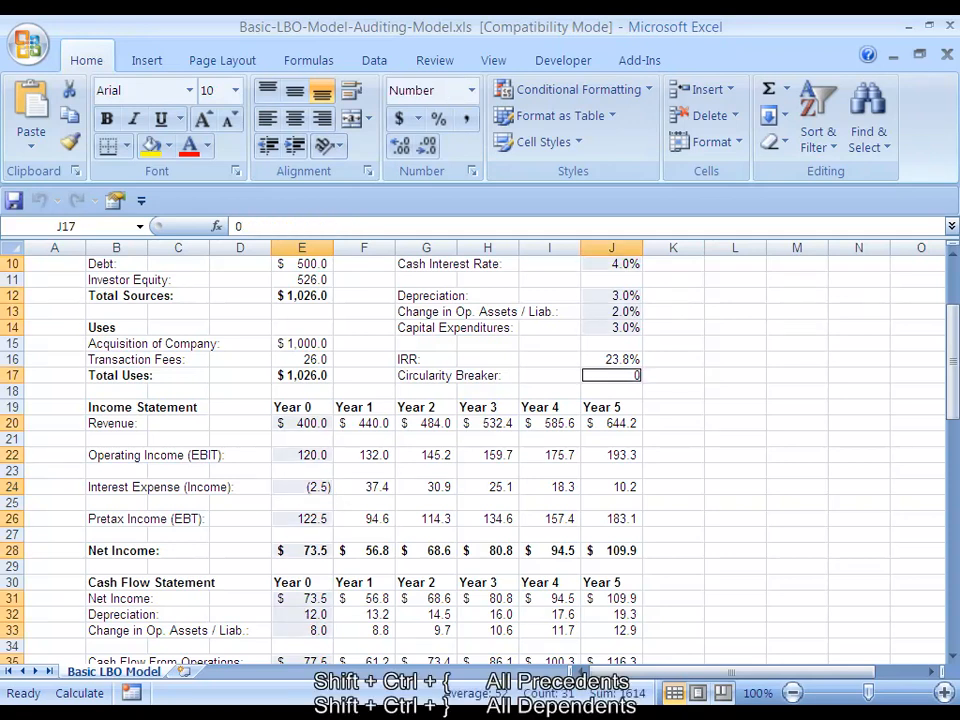
scroll(480, 450, up, 3)
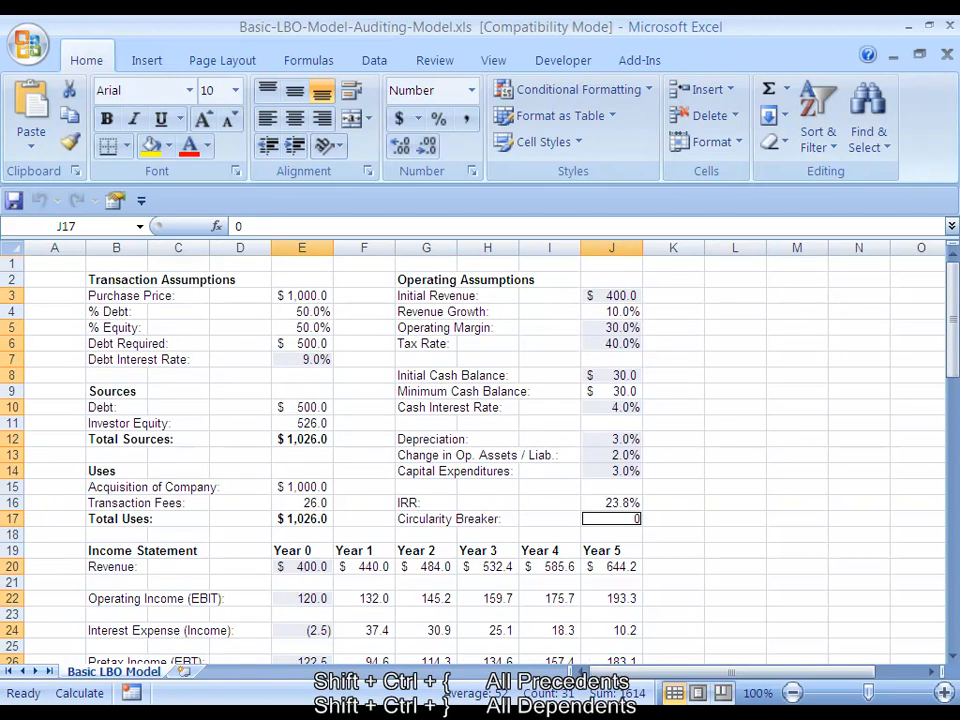
scroll(480, 450, down, 1)
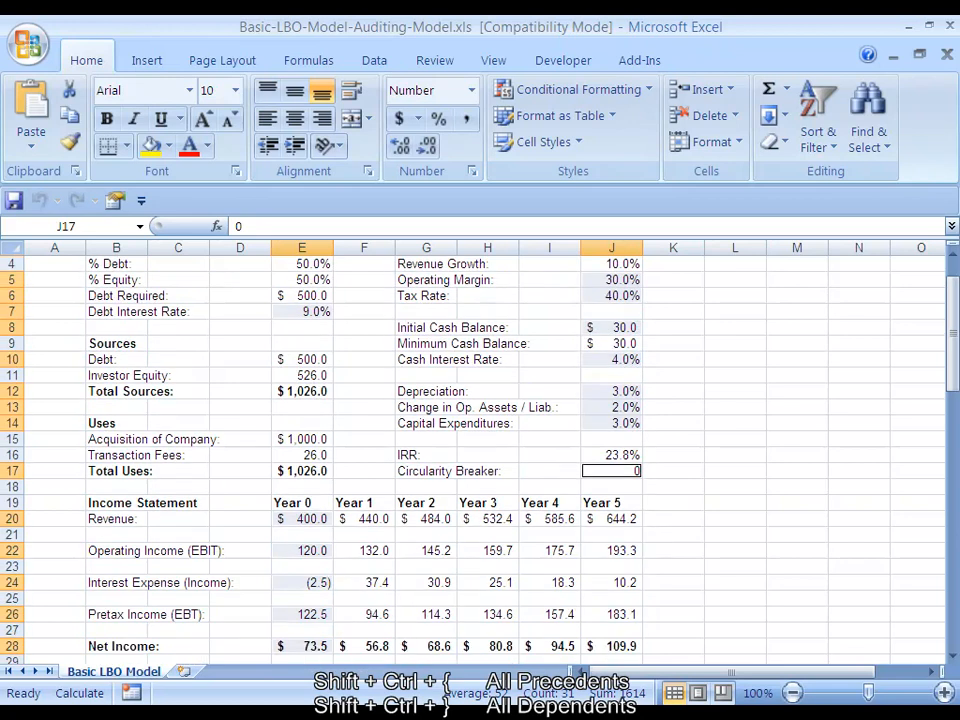
scroll(480, 450, up, 1)
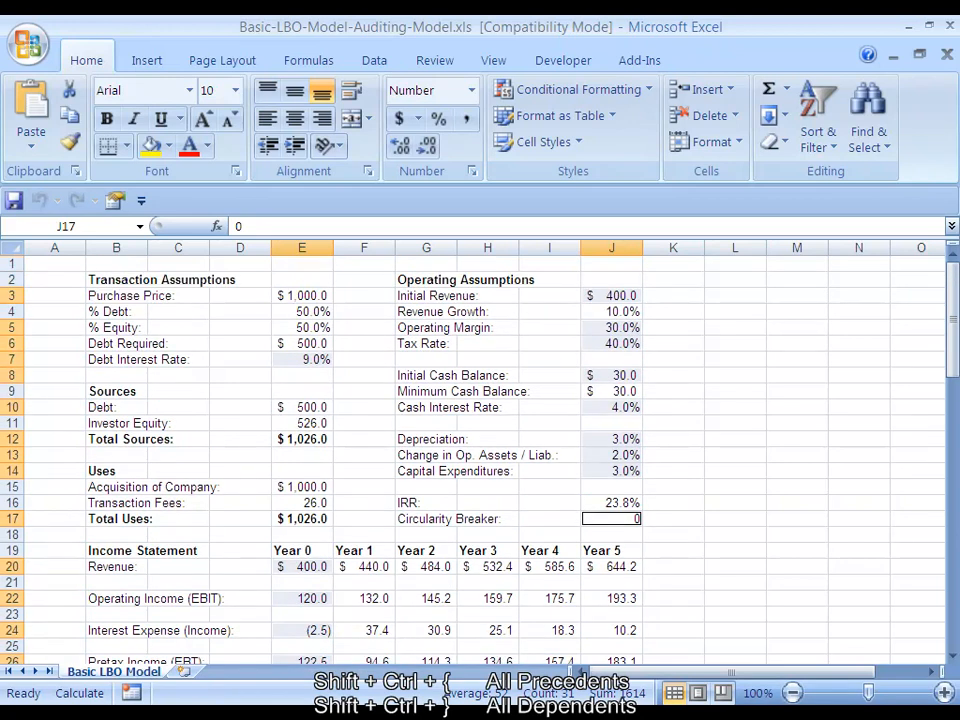
scroll(480, 450, down, 11)
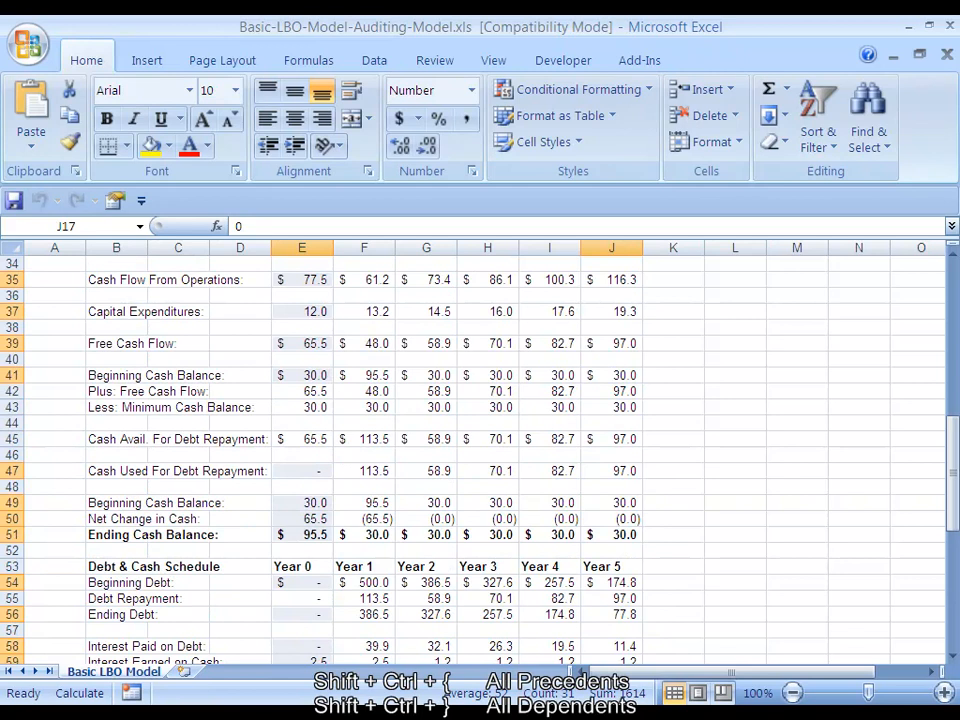
scroll(480, 450, down, 1)
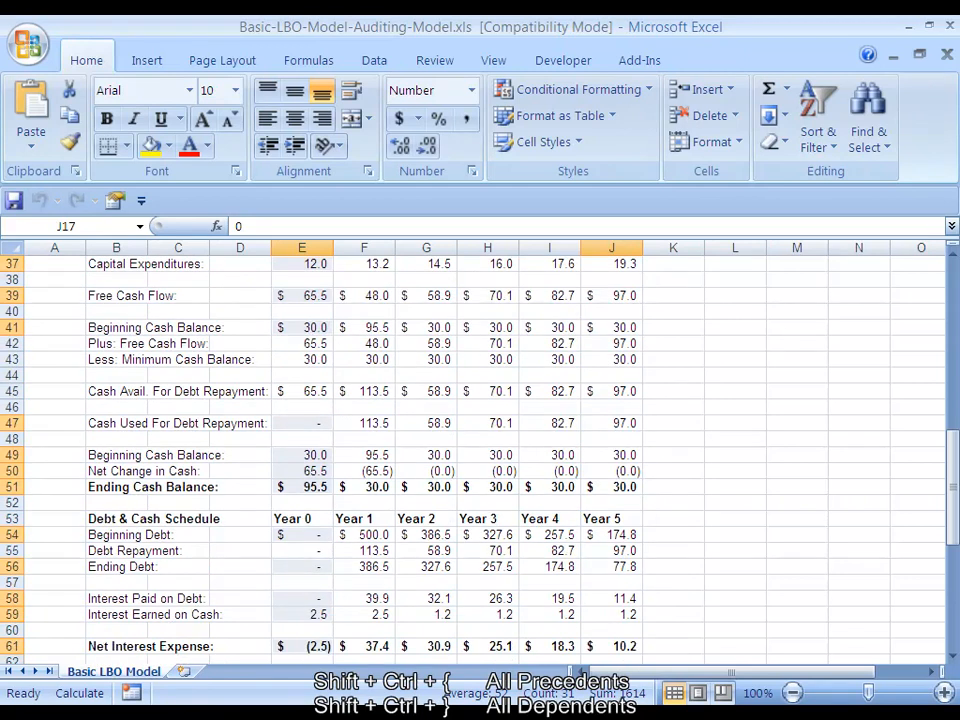
scroll(480, 450, down, 1)
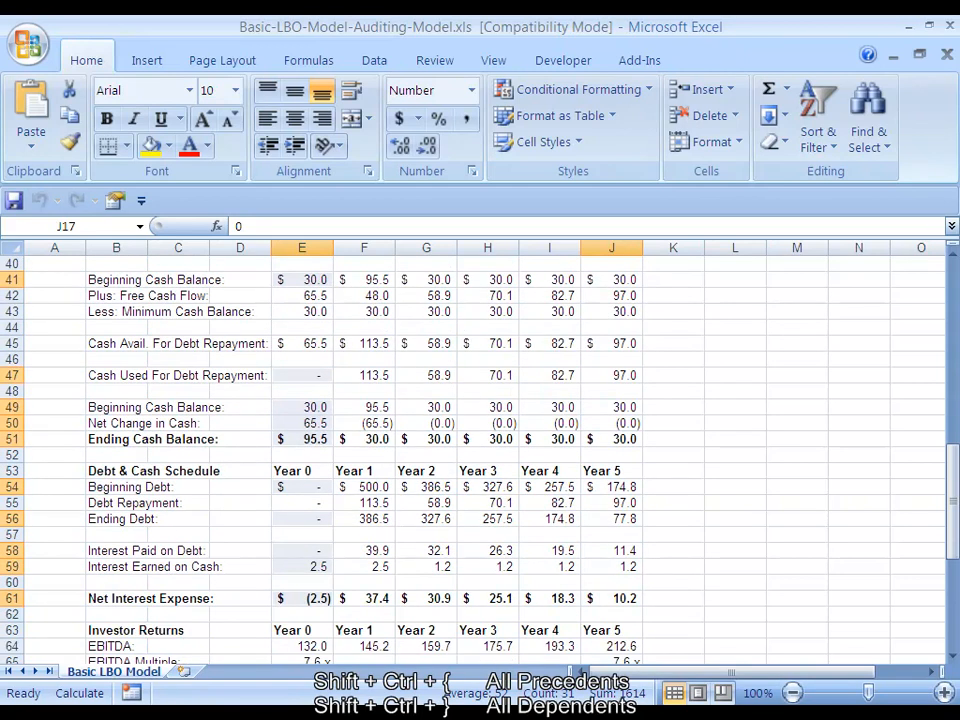
scroll(480, 450, up, 11)
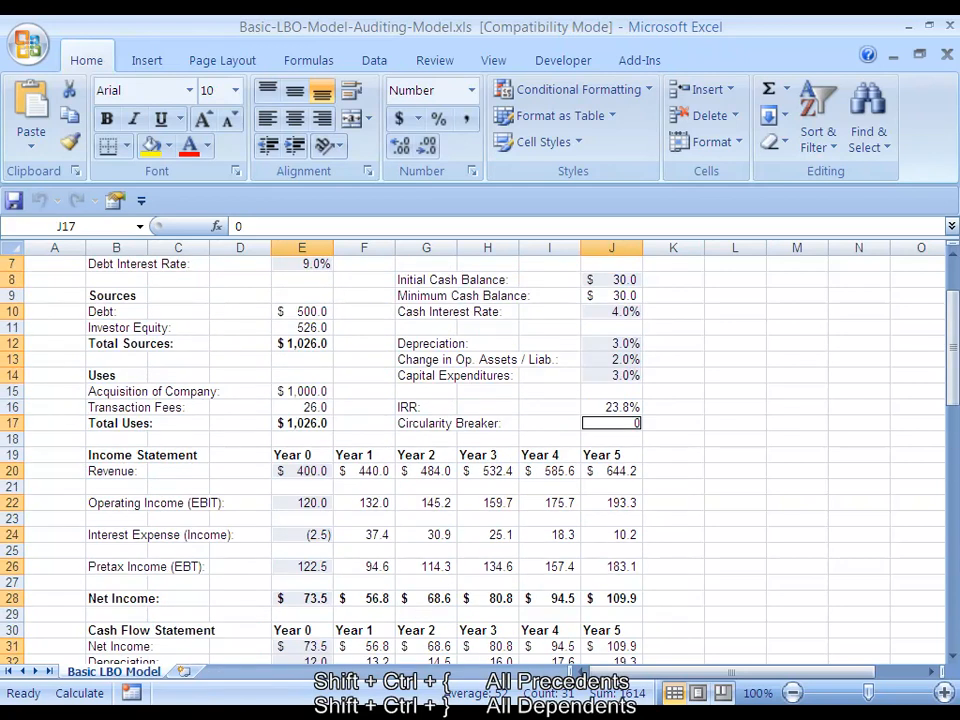
Step: Reselect E24, select all its direct and indirect dependents, and review the highlighted cells down through Investor Returns
key(ctrl+shift+})
scroll(480, 450, up, 11)
click(304, 614)
scroll(304, 614, down, 2)
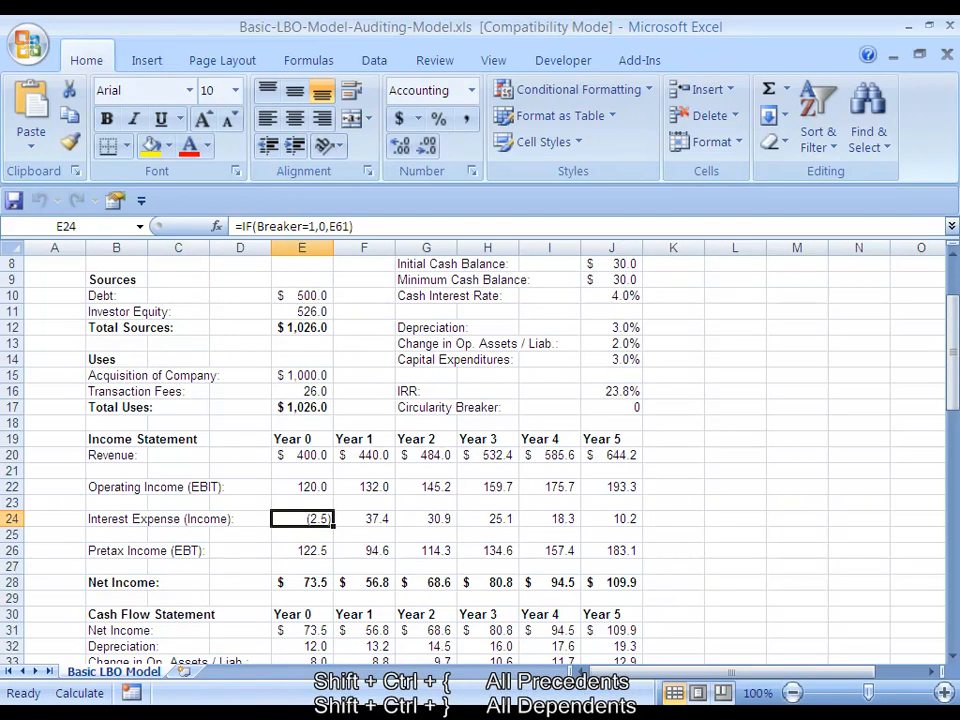
key(ctrl+shift+})
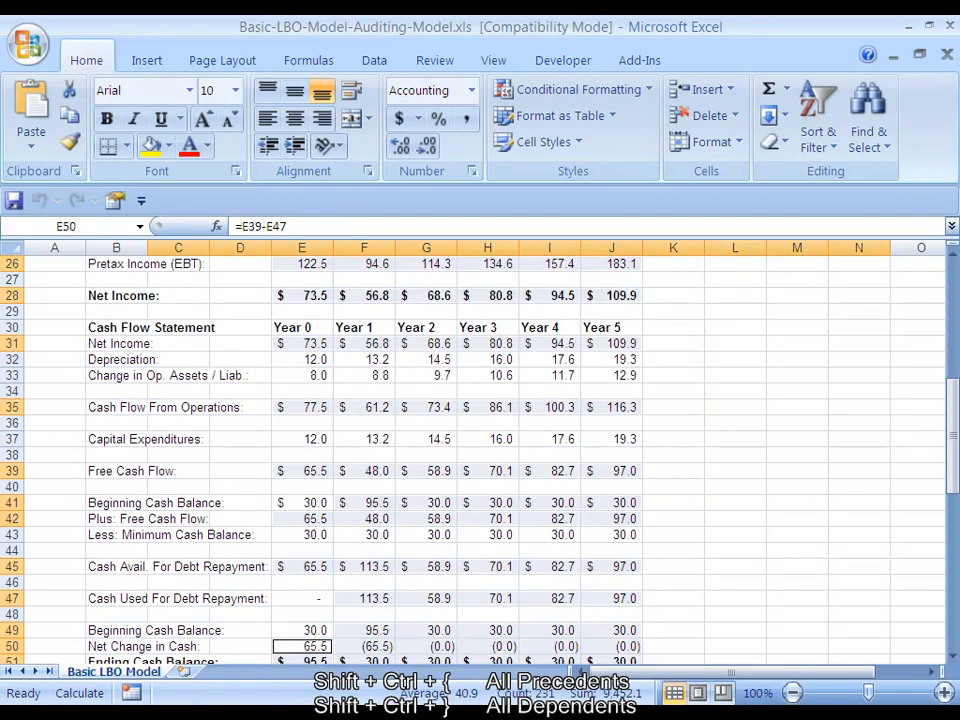
scroll(480, 450, down, 7)
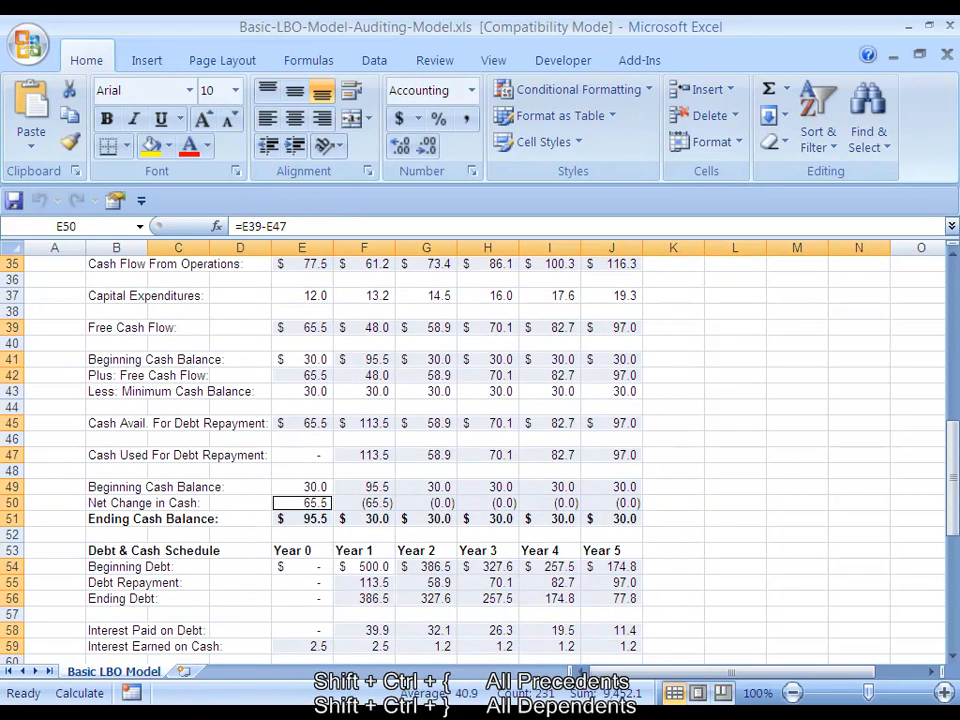
scroll(480, 450, up, 11)
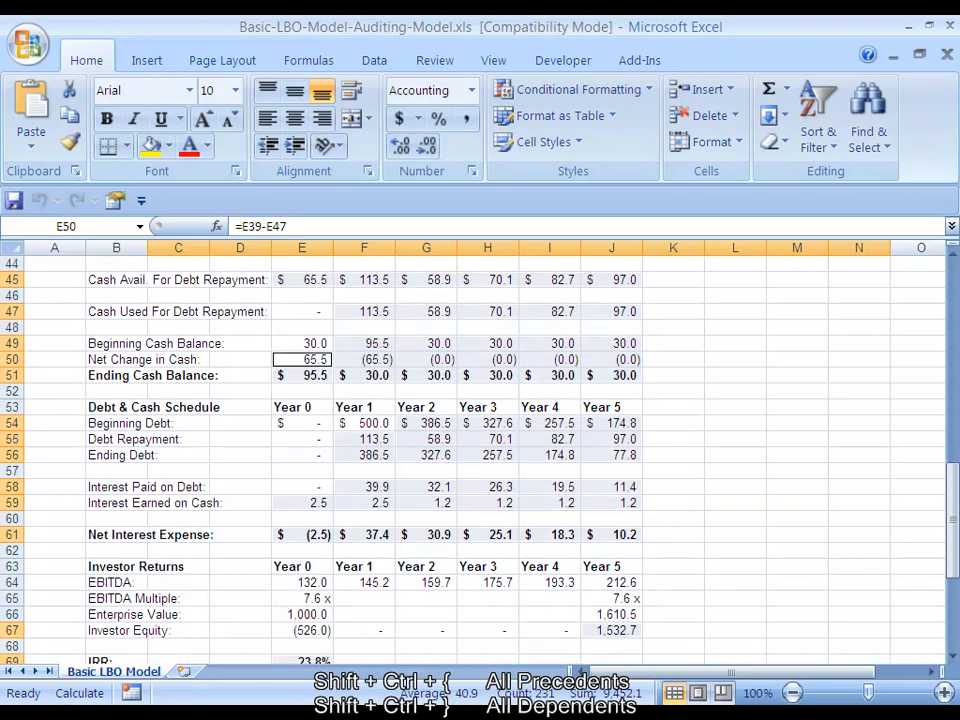
scroll(480, 450, up, 1)
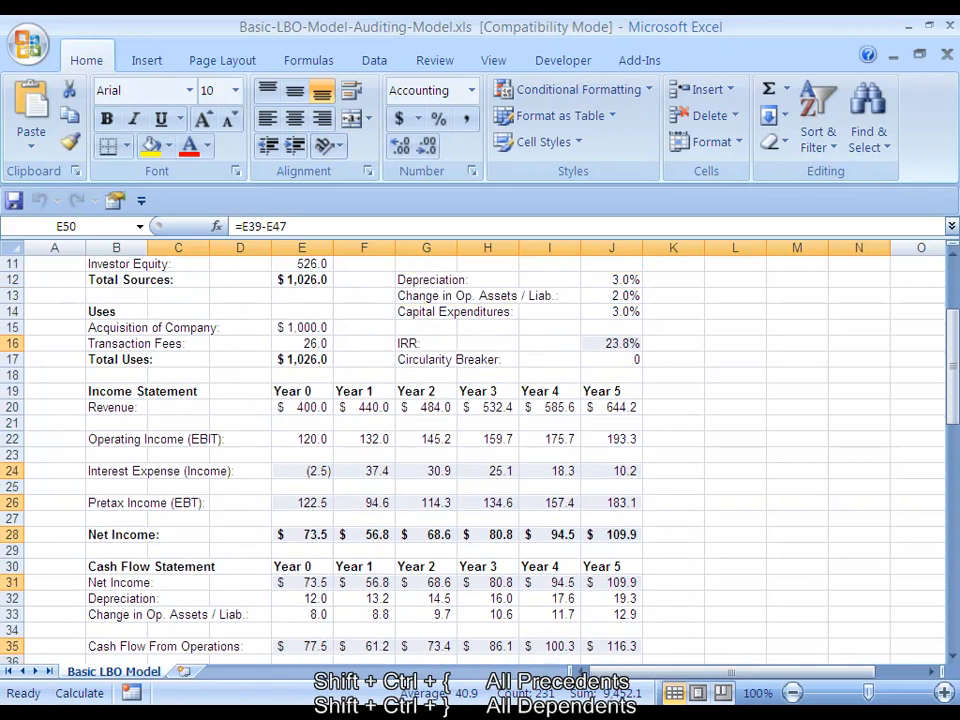
Step: Return to E24 and select all levels of its precedents once more
key(Return)
key(Return)
key(Return)
key(Return)
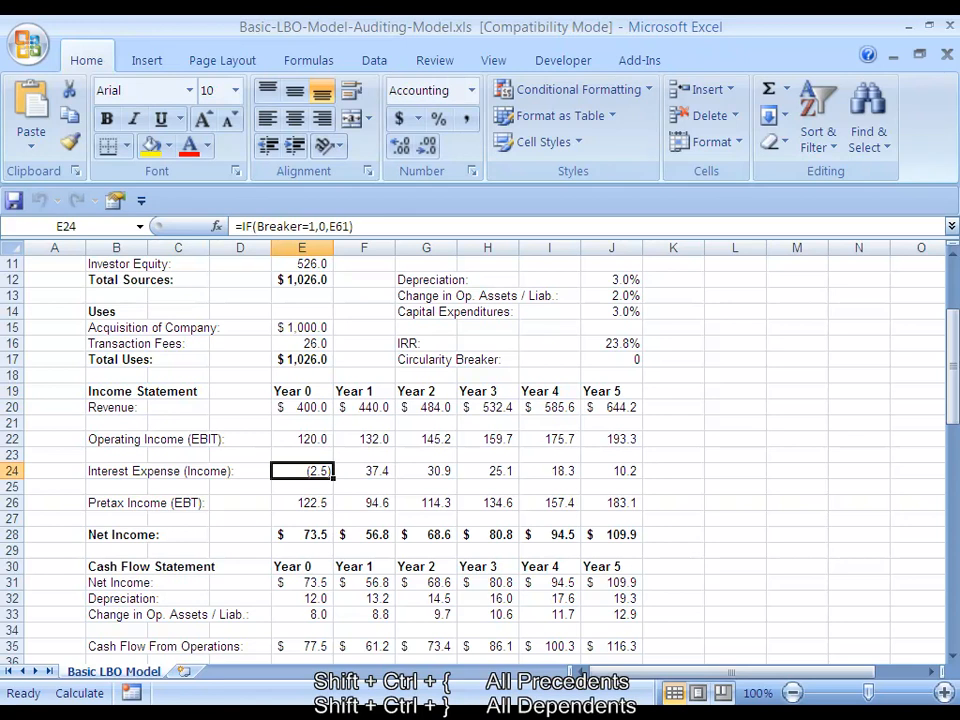
scroll(480, 450, up, 3)
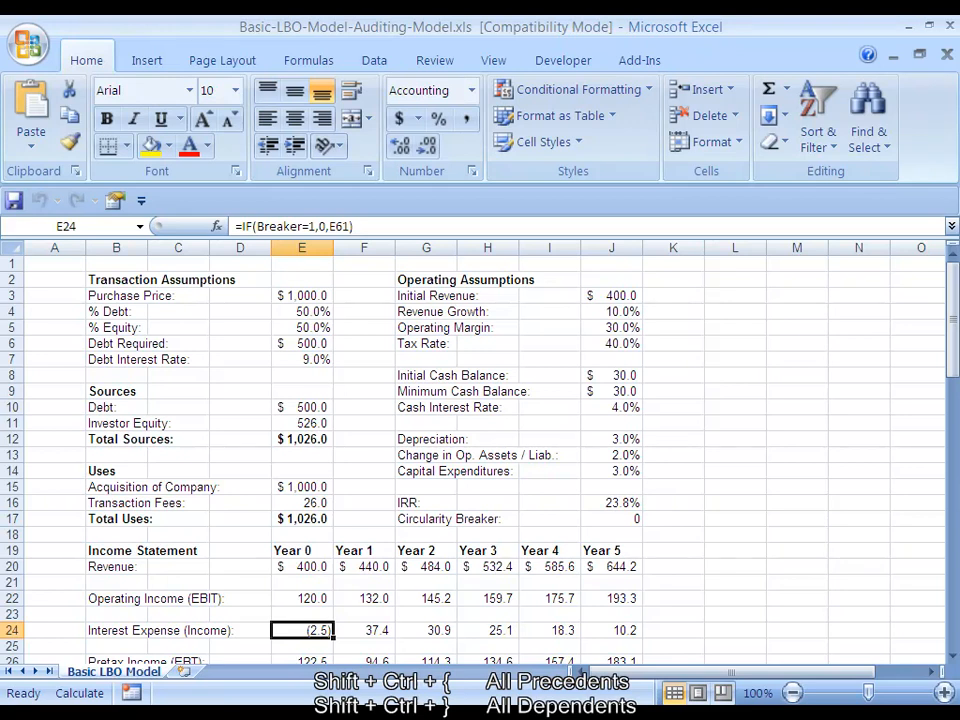
key(ctrl+shift+braceleft)
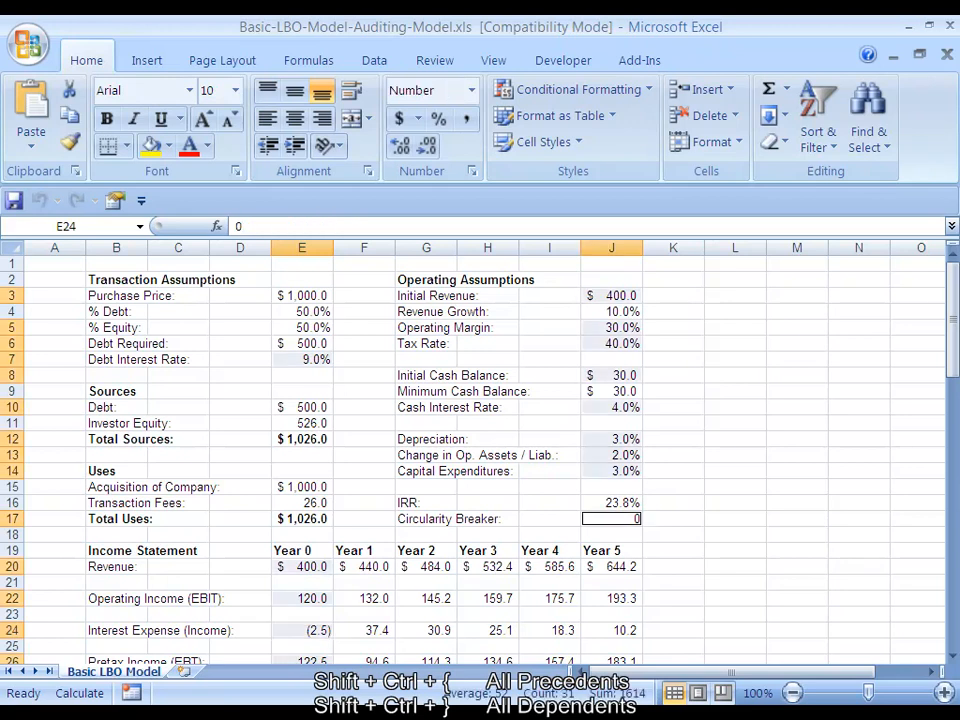
Step: Select all direct and indirect dependents of the highlighted precedent cells, review them down the model, and reselect E24
key(ctrl+shift+braceright)
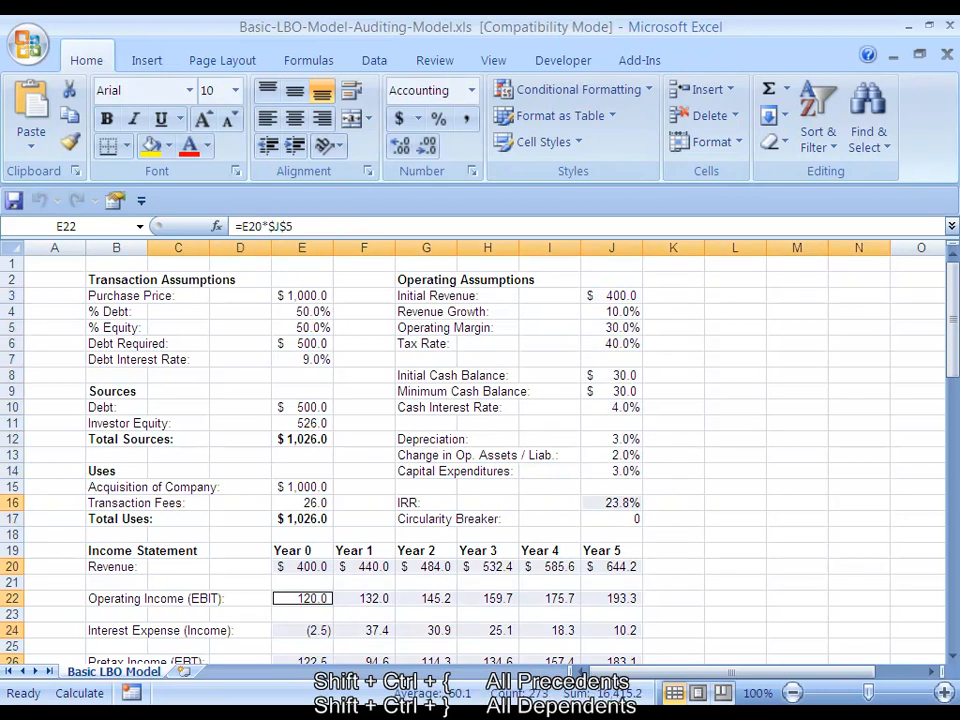
scroll(480, 450, down, 16)
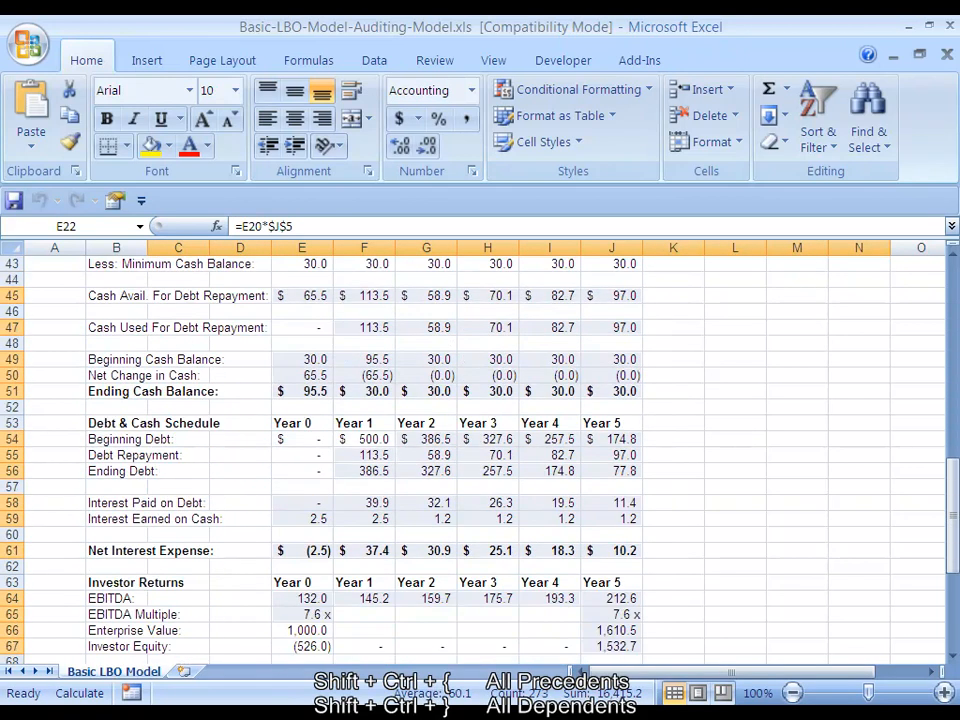
scroll(480, 450, up, 14)
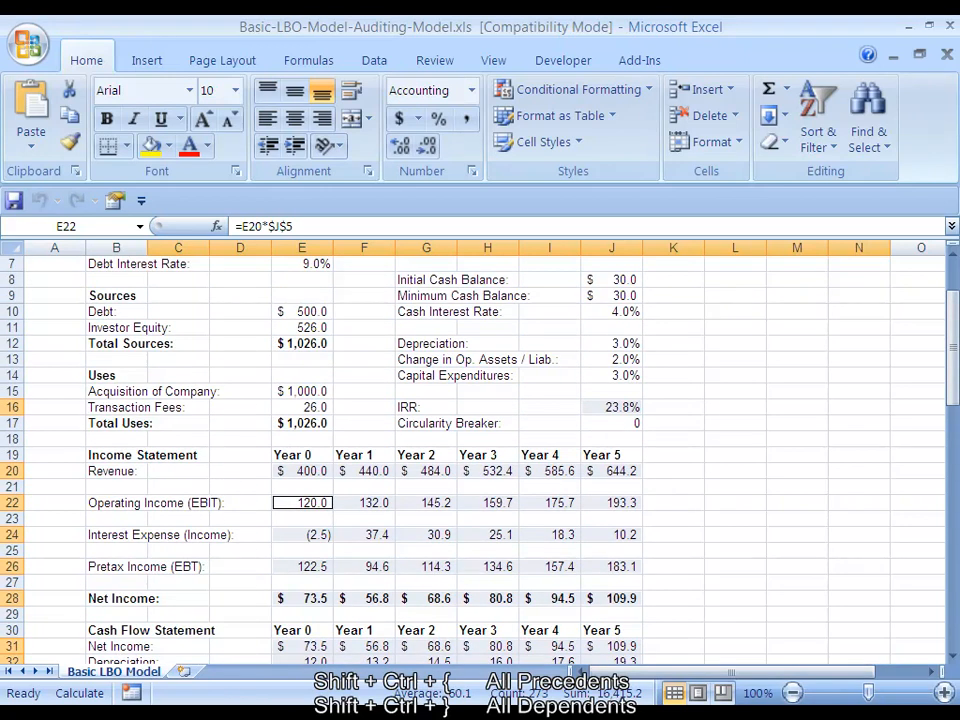
click(302, 503)
click(302, 535)
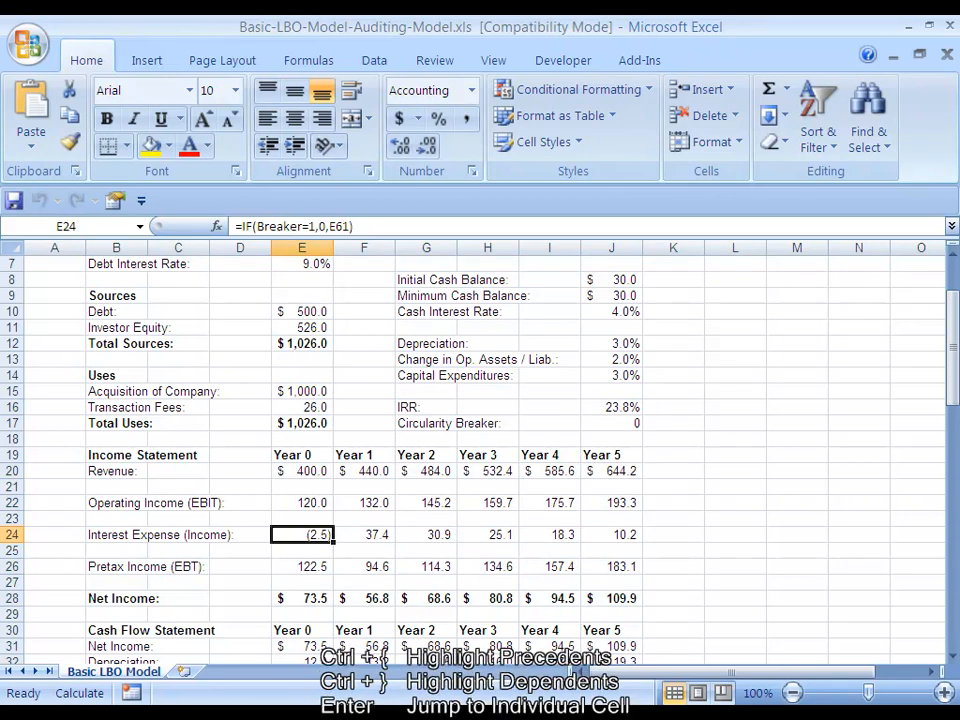
Step: Highlight only the direct precedents of E24 and step between the Circularity Breaker J17 and Net Interest Expense E61
key(ctrl+bracketleft)
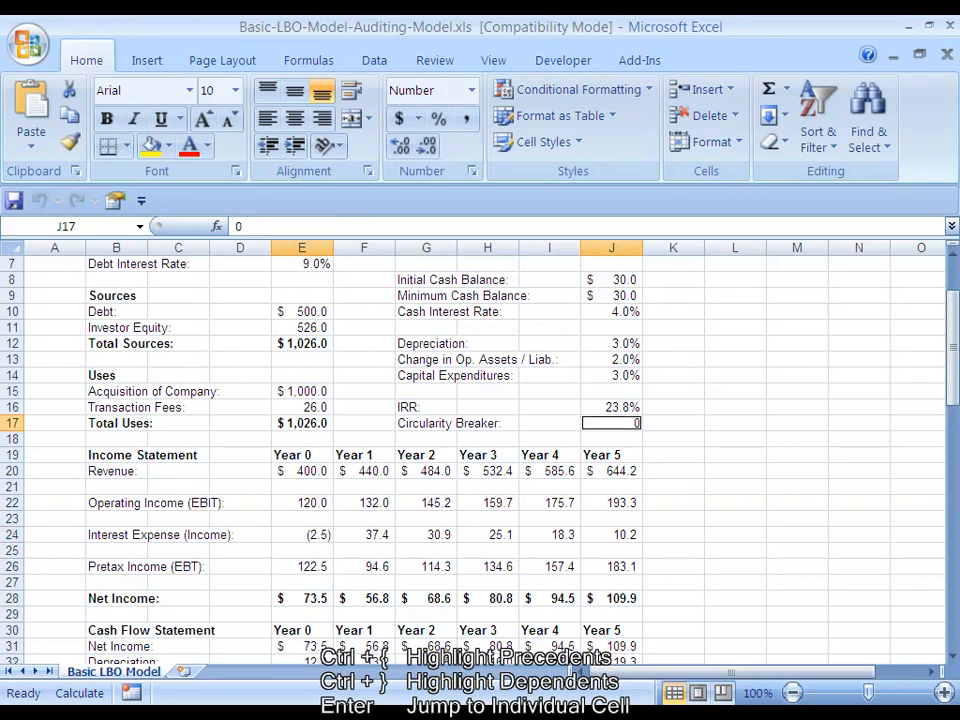
key(Return)
key(Return)
key(Return)
key(Return)
key(Return)
key(Return)
key(Return)
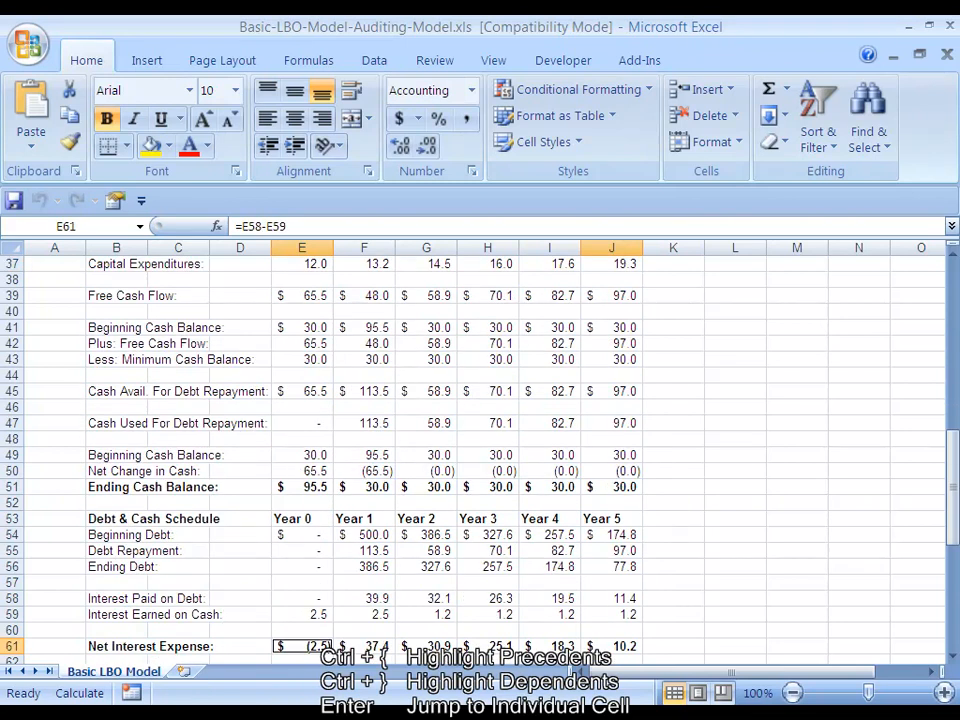
Step: Jump back to the Year 0 Interest Expense cell E24 using Go To
key(F5)
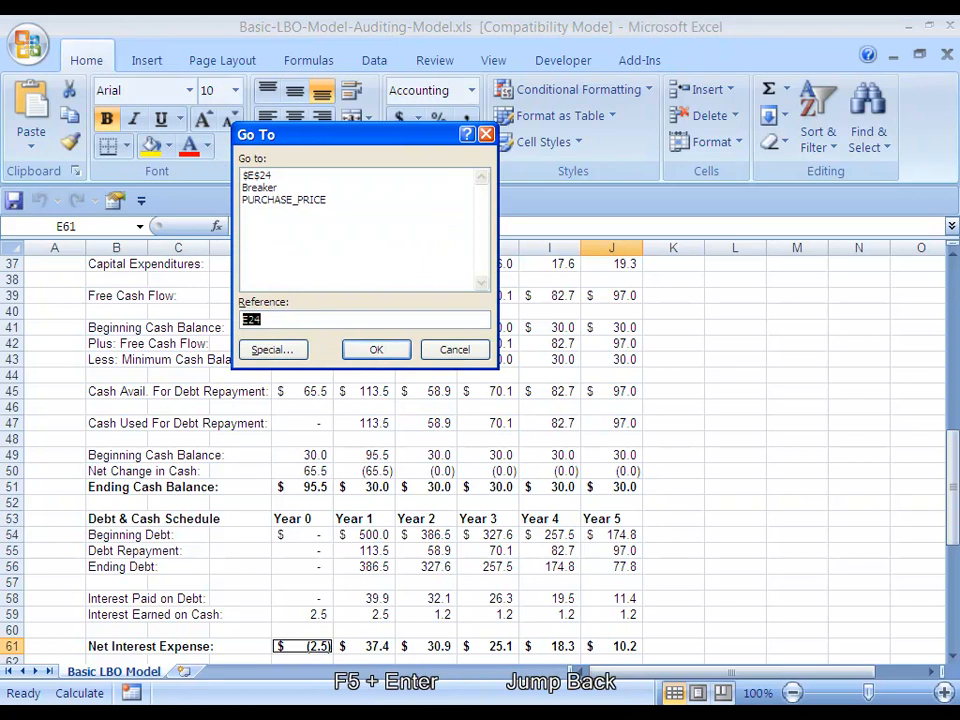
key(Return)
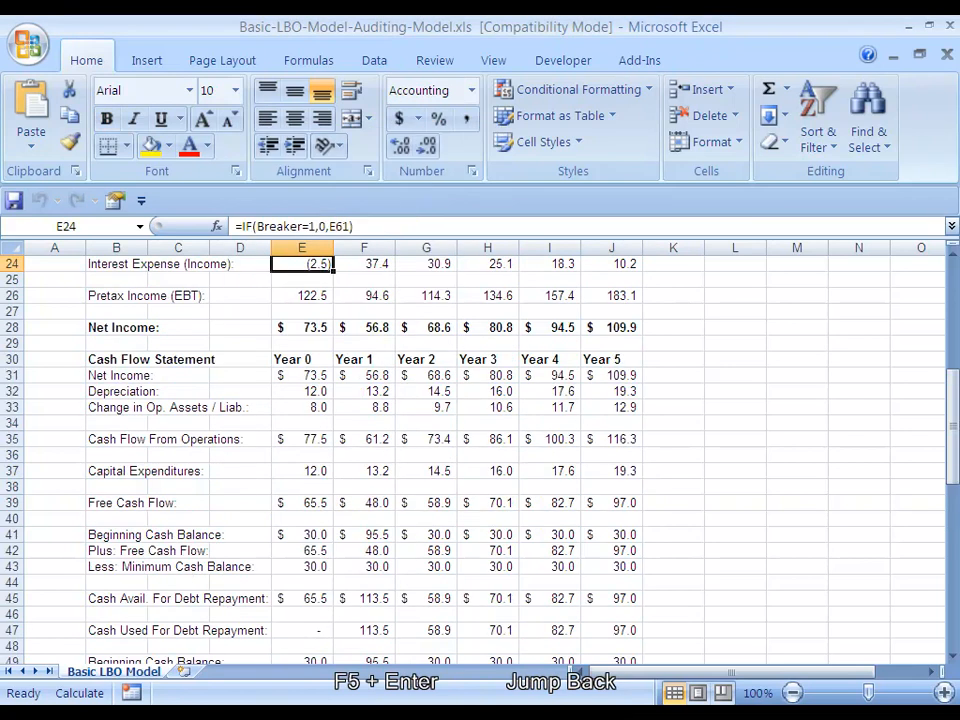
scroll(480, 450, up, 4)
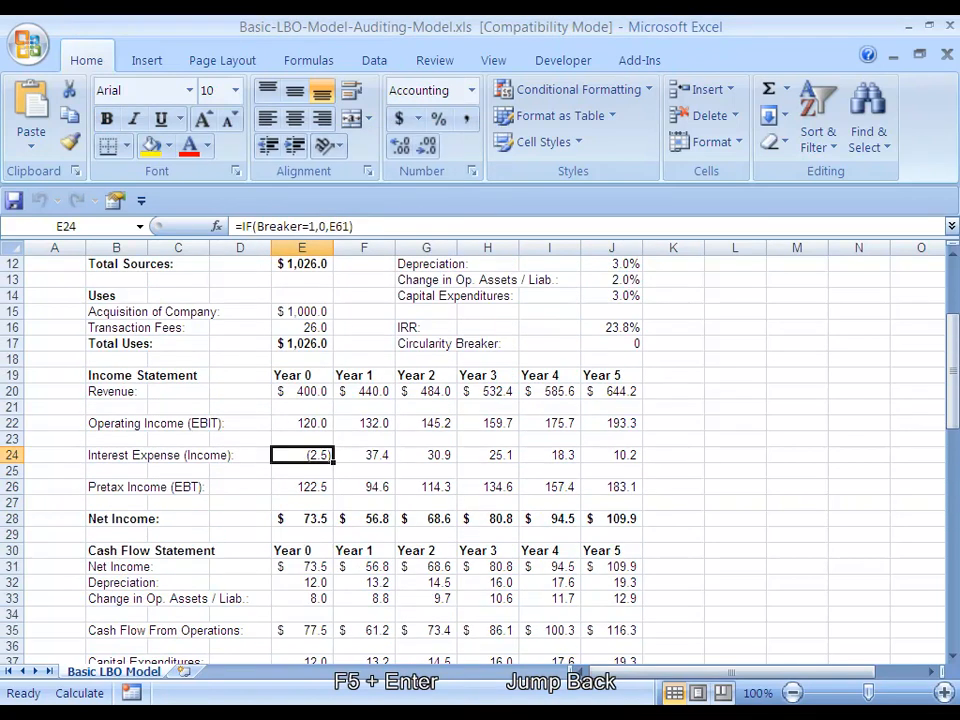
Step: Highlight the direct precedents of E24 again and cycle repeatedly between J17 and E61, ending on J17
key(ctrl+[)
key(F5)
key(Return)
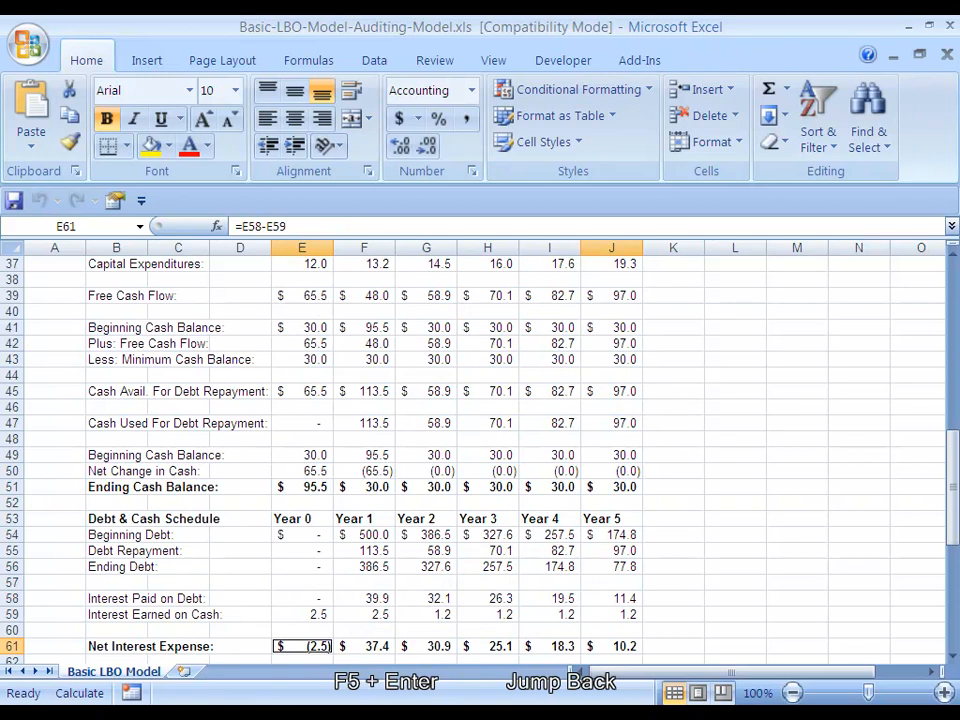
key(F5)
key(Return)
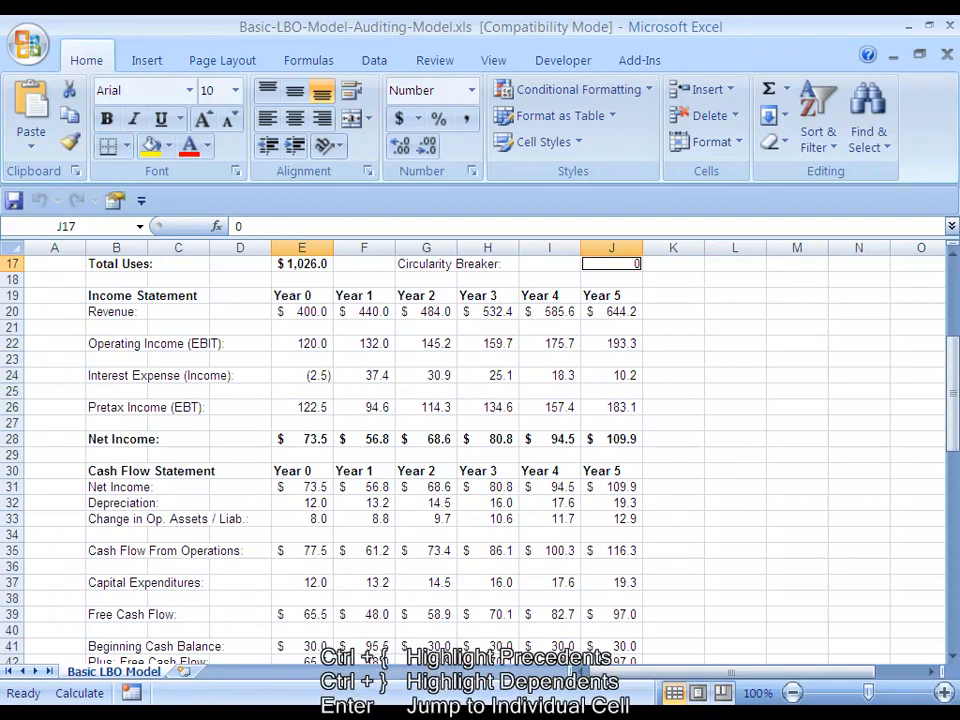
key(F5)
key(Return)
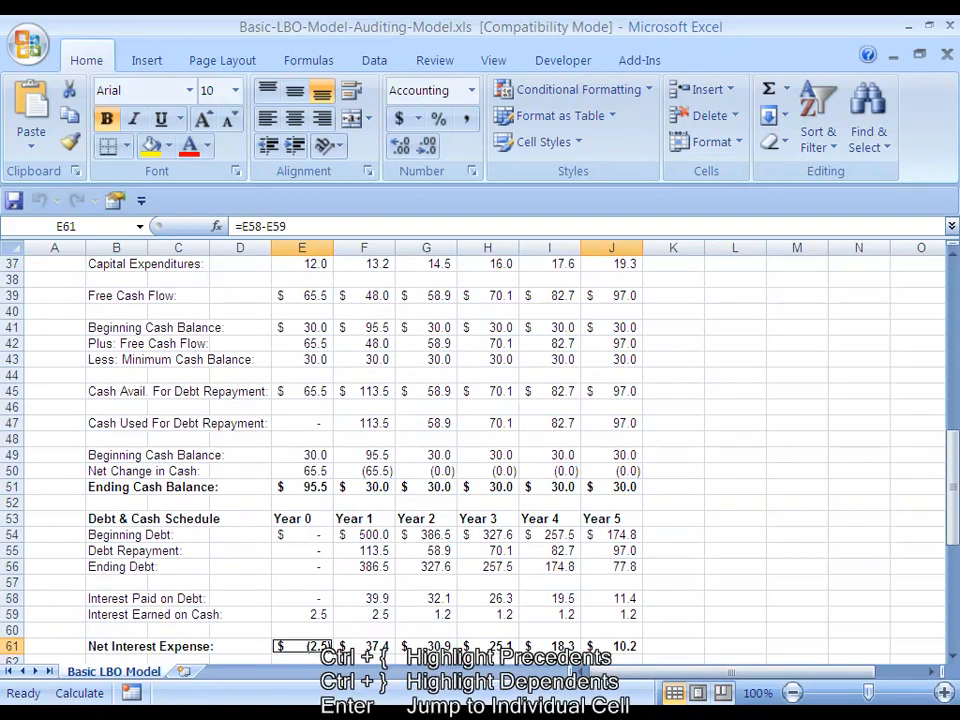
key(F5)
key(Return)
key(F5)
key(Return)
key(F5)
key(Return)
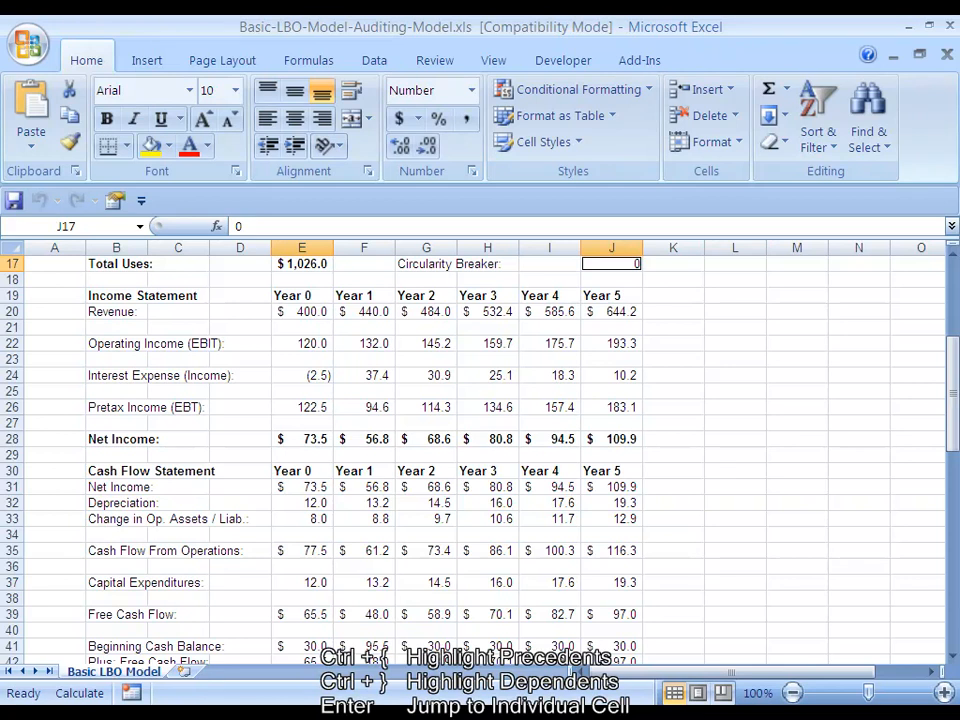
Step: Jump back to E24 and move on to its direct dependent, the Year 0 Pretax Income cell E26
key(F5)
key(Return)
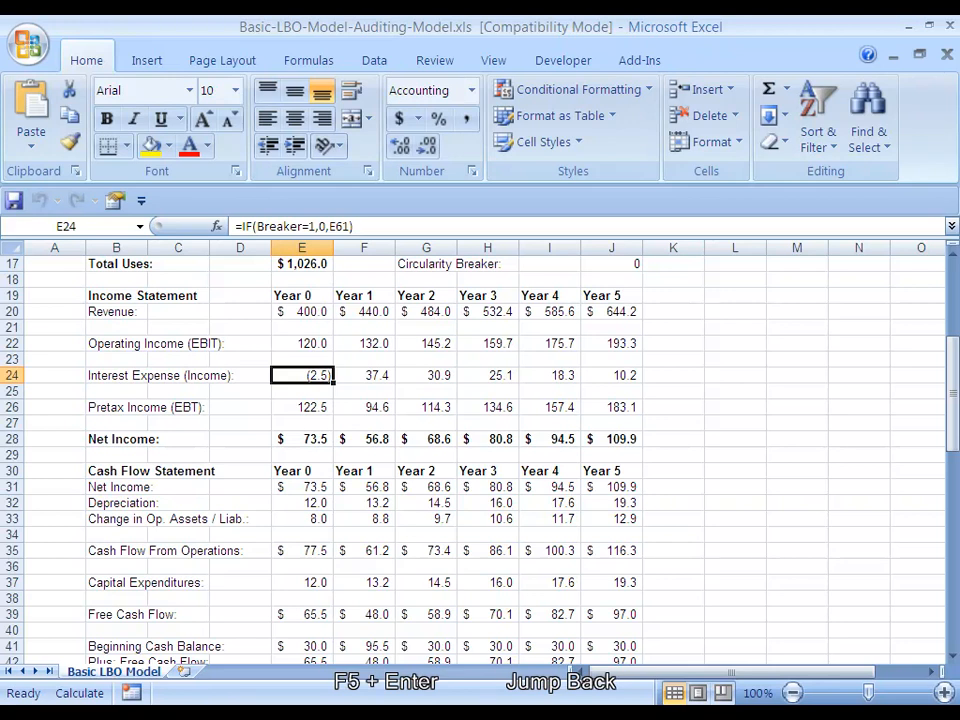
key(F5)
key(Return)
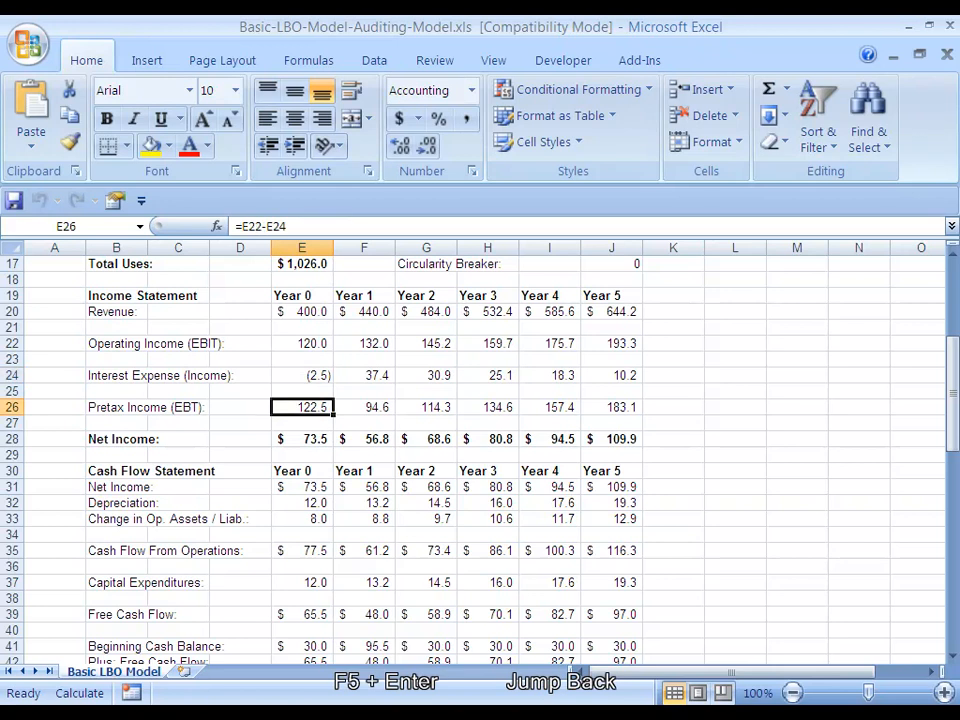
Step: Jump back repeatedly with Go To through the previously visited J17, E24 and E61 selections, ending on E24
key(F5)
key(Return)
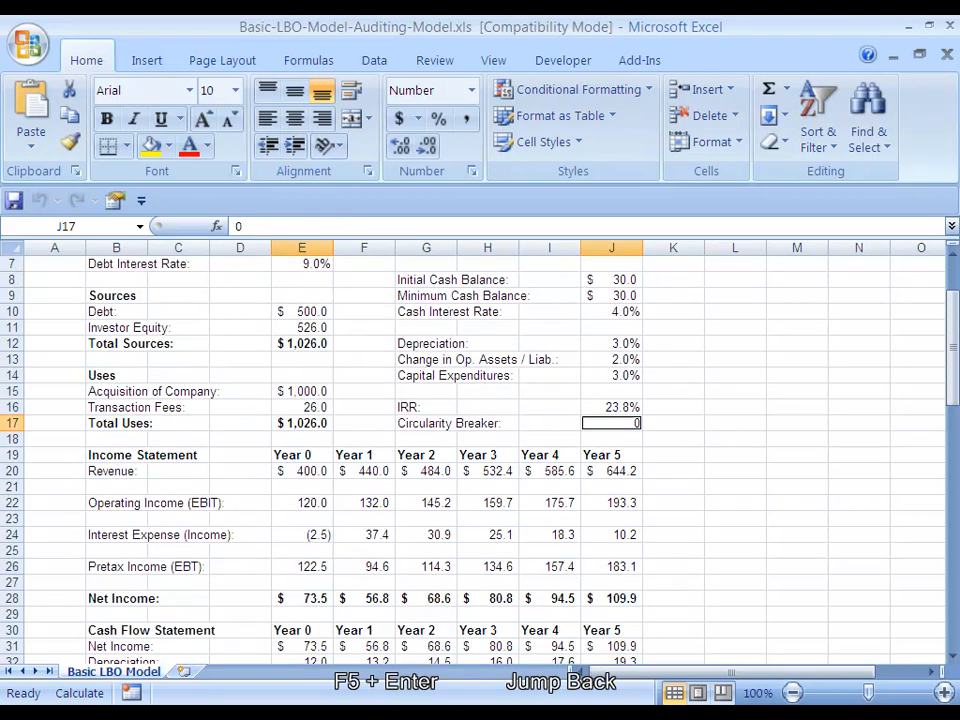
key(F5)
key(Return)
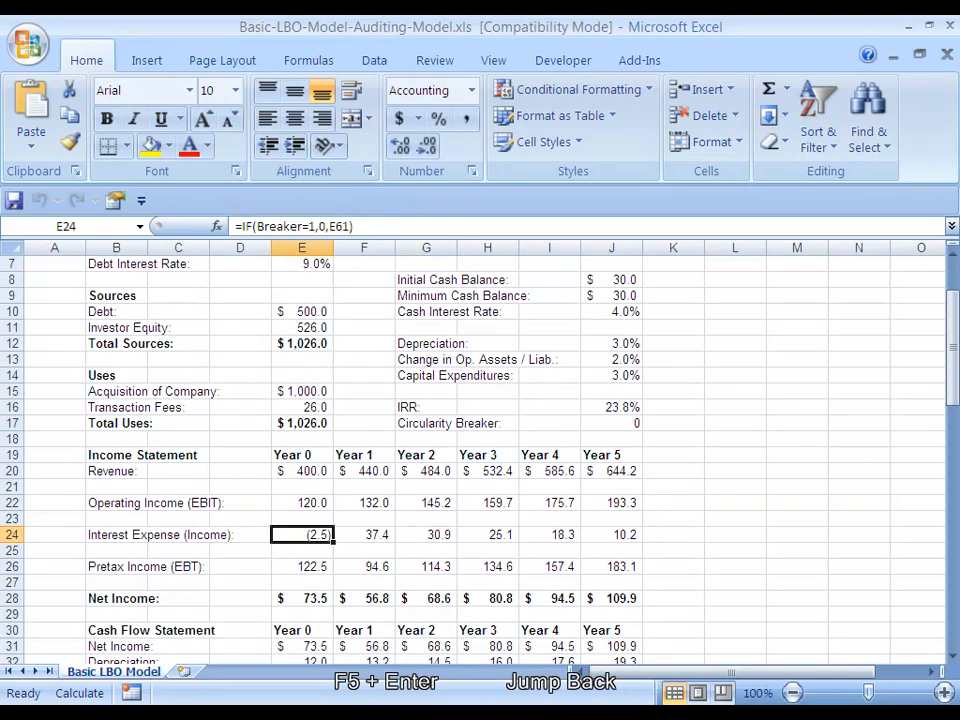
key(F5)
key(Return)
key(F5)
key(Return)
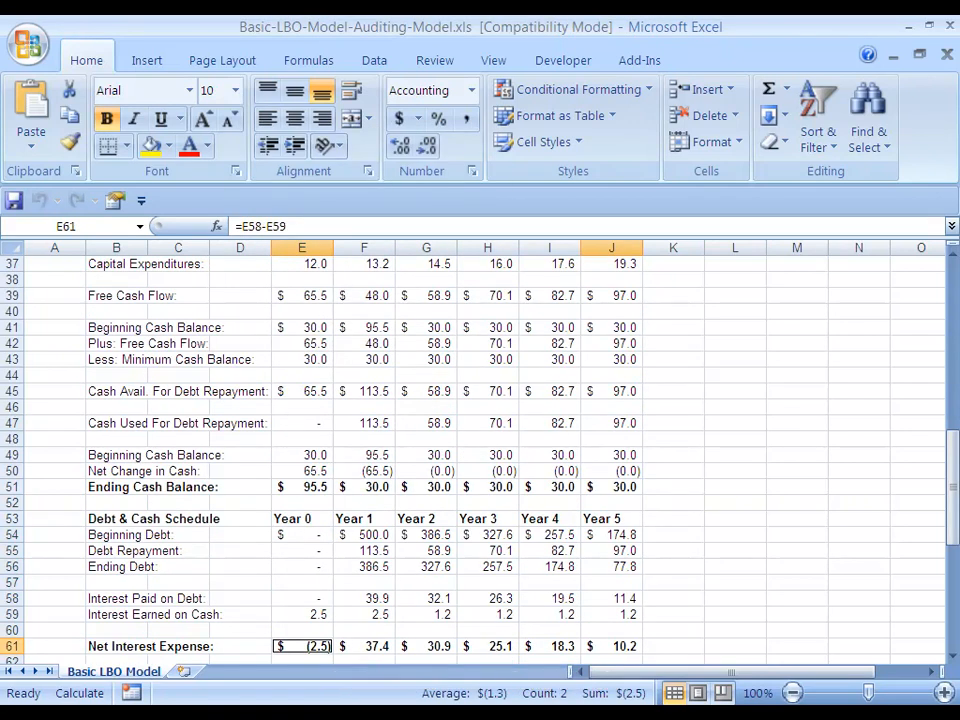
scroll(480, 450, up, 9)
key(F5)
key(Return)
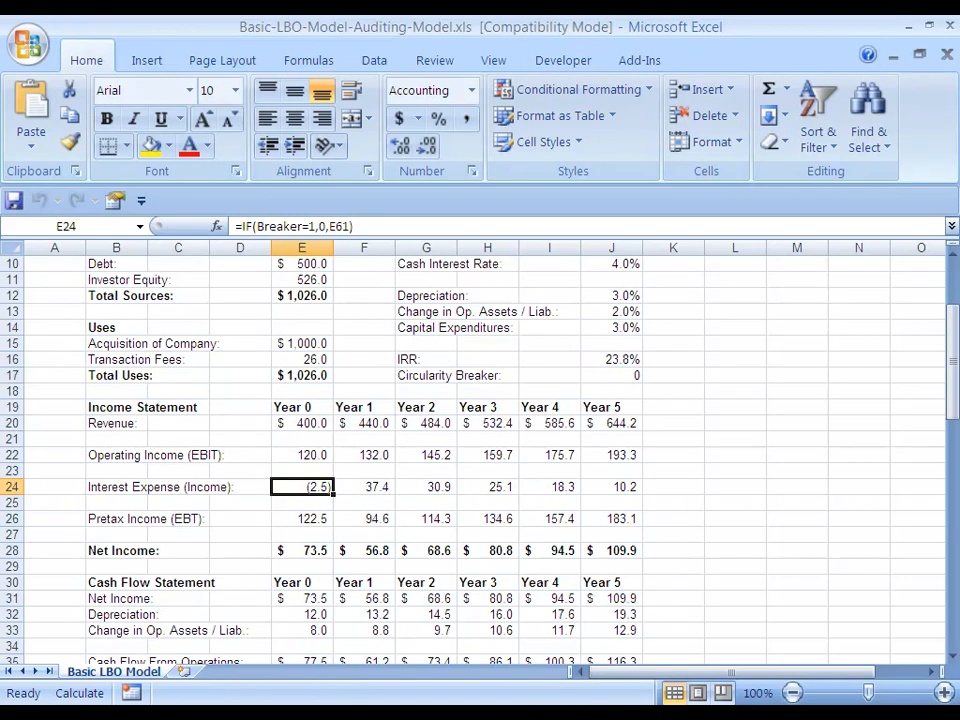
Step: Highlight the direct precedents of E24, cycle between J17 and E61, and return to E24 using Go To
key(ctrl+bracketleft)
key(Return)
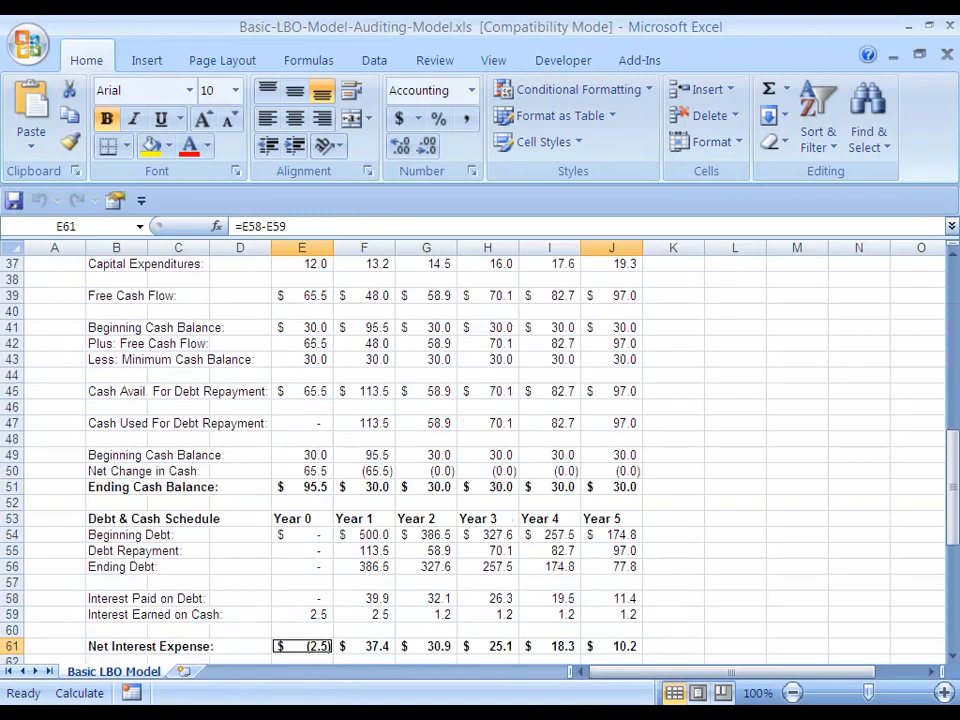
key(Return)
key(Return)
key(Return)
key(F5)
key(Return)
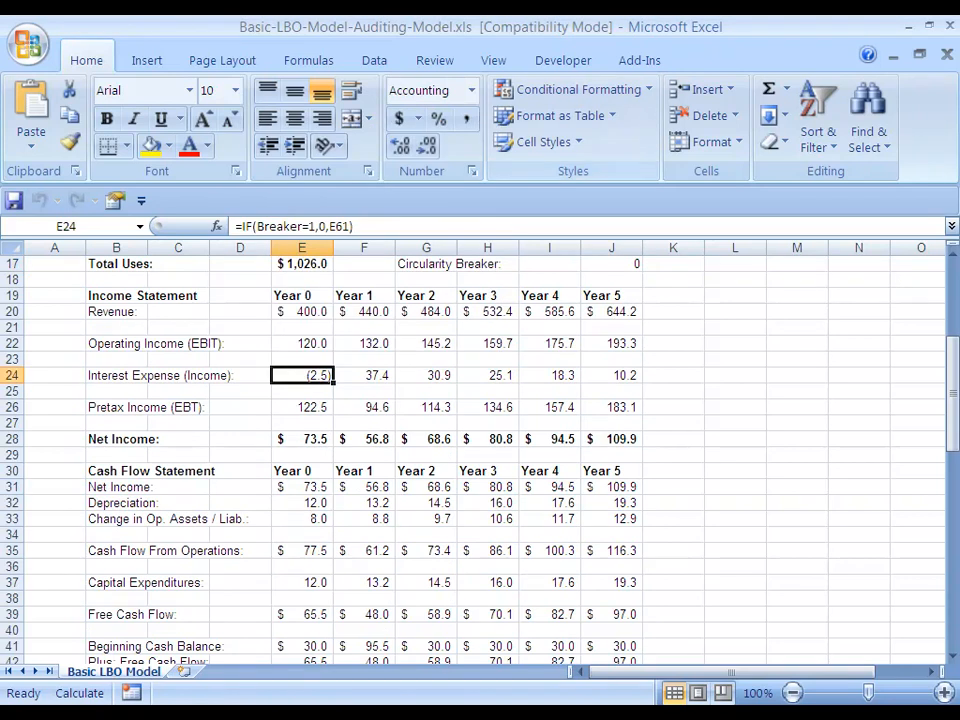
Step: Review the Interest Expense formulas across the years in row 24, ending on the Year 0 cell E24
scroll(480, 450, up, 5)
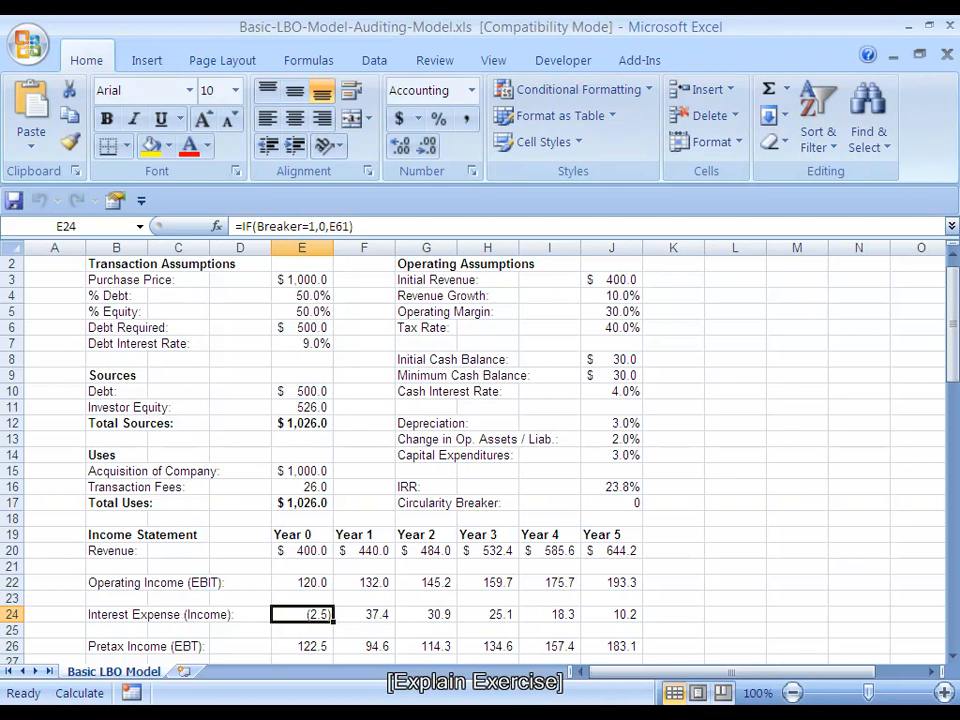
click(364, 614)
click(302, 614)
click(364, 614)
click(302, 614)
click(364, 614)
click(487, 614)
key(Right)
key(Right)
key(Left)
key(Left)
key(Left)
Step: Trace the direct precedents and direct dependents of the Year 0 Interest Expense cell E24
key(alt+t)
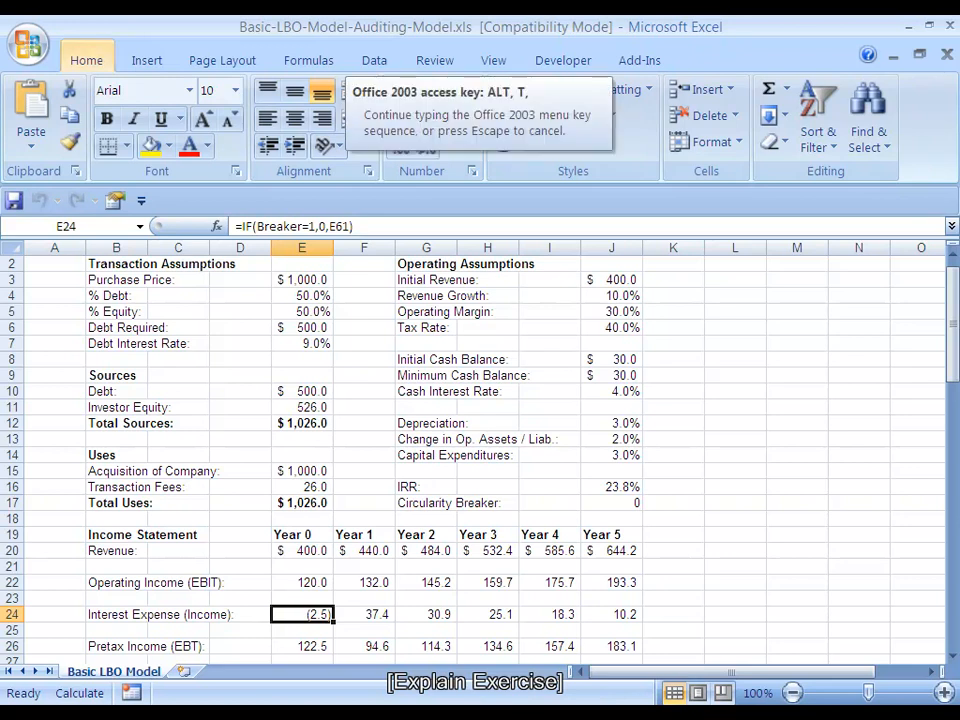
key(u)
key(t)
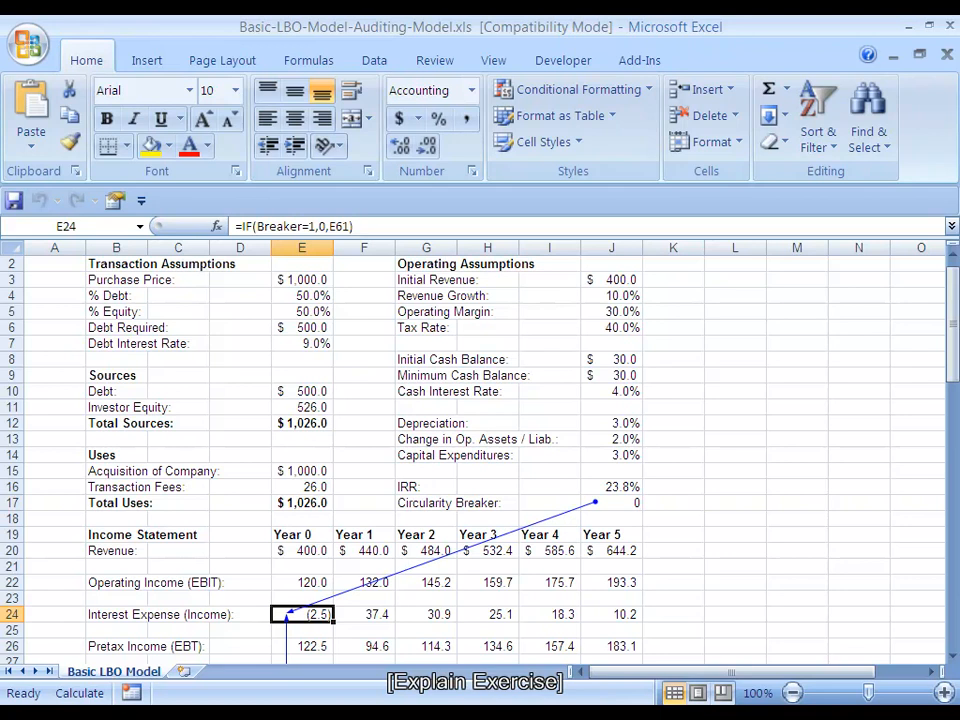
key(alt+t)
key(Escape)
Step: Trace the direct precedents and dependents of the Year 1 Interest Expense cell F24, closing the unneeded Document Management pane
key(Right)
key(alt+t)
key(u)
key(t)
key(alt+t)
key(d)
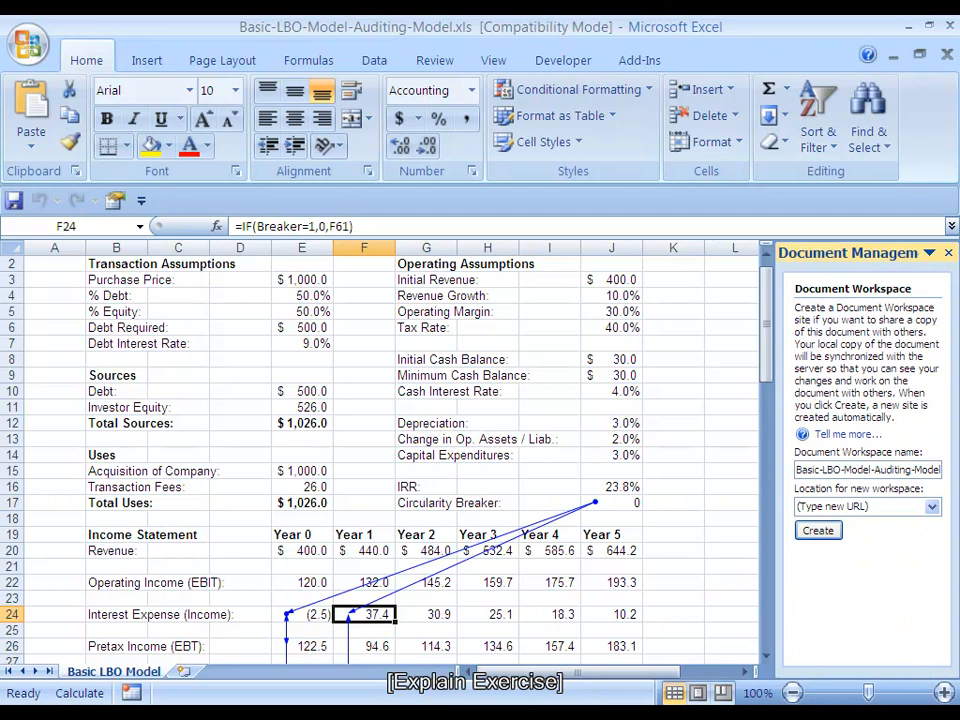
key(Escape)
key(alt+t)
key(Escape)
Step: Trace the direct precedents and dependents of the Year 2 Interest Expense cell G24
key(Right)
key(alt+t)
key(u)
key(t)
key(alt+t)
key(u)
key(t)
Step: Trace the direct precedents and dependents of the Year 3 Interest Expense cell H24
key(Right)
key(alt+t)
key(u)
key(t)
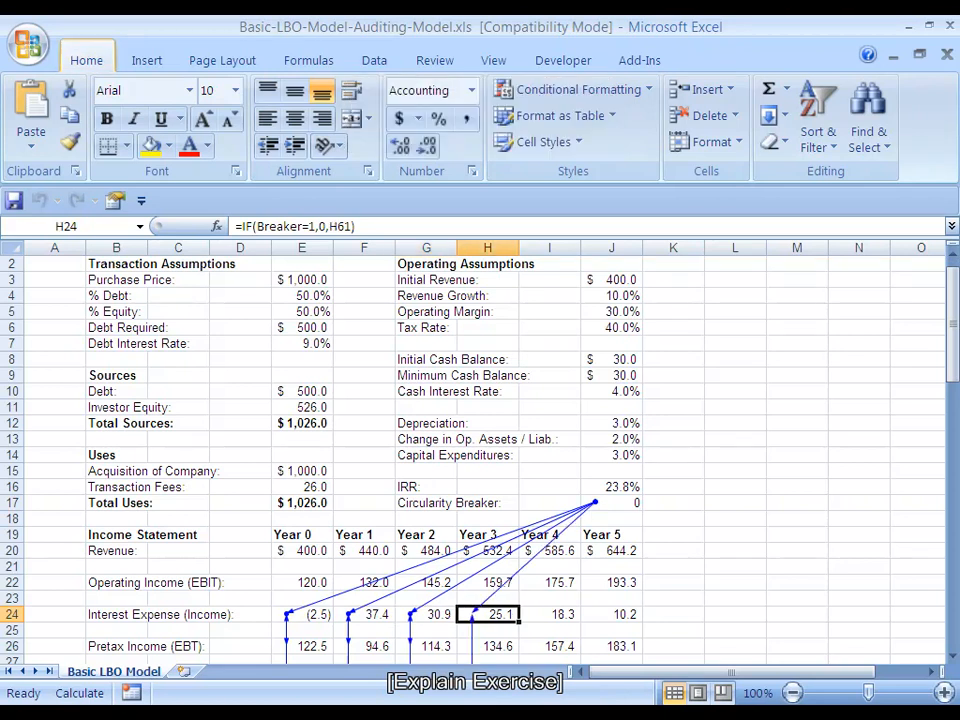
key(alt+t)
key(u)
key(t)
Step: Trace the direct precedents and dependents of the Year 4 Interest Expense cell I24
key(Right)
key(alt+t)
key(u)
key(t)
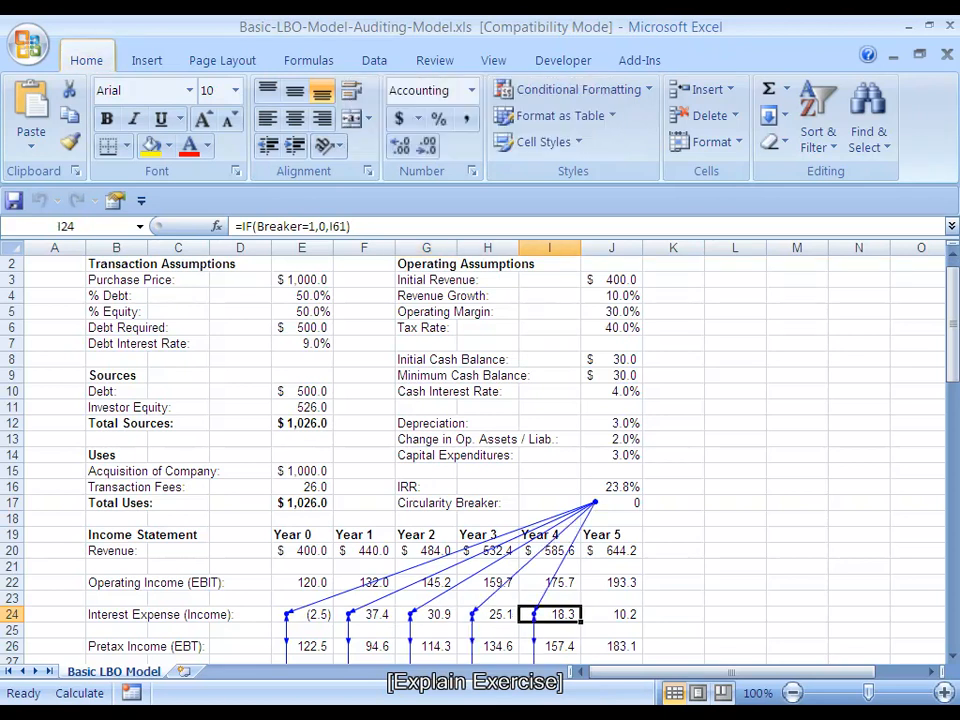
Step: Trace the direct precedents and dependents of the Year 5 Interest Expense cell J24
key(Right)
key(alt+t)
key(u)
key(t)
key(alt+t)
key(u)
key(t)
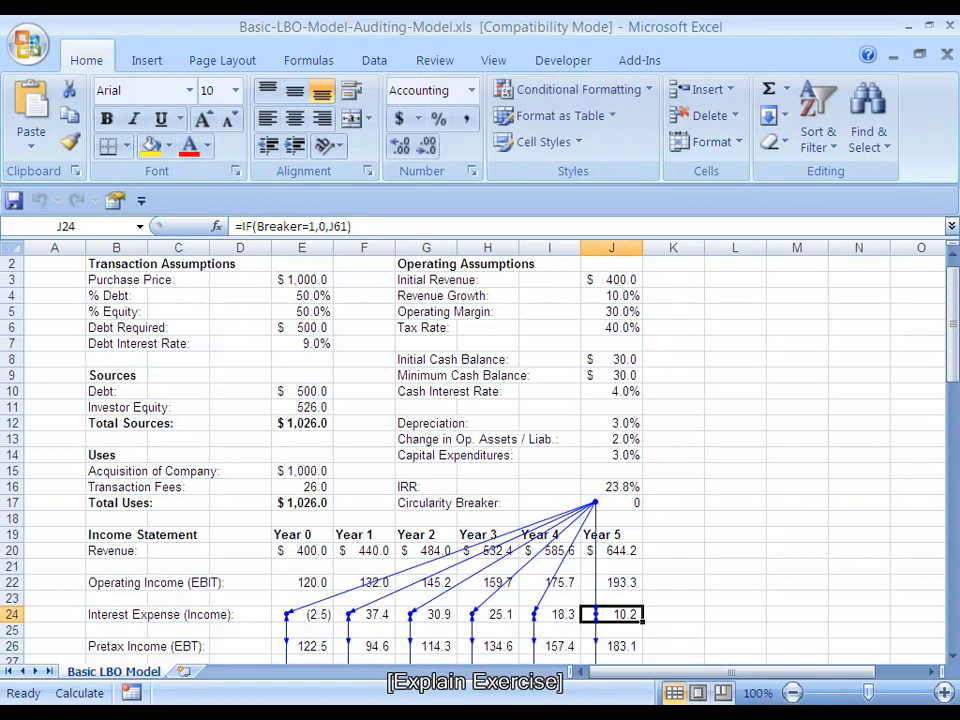
Step: Examine the trace arrows linking the Interest Expense row to the Circularity Breaker J17 and the Net Interest Expense row 61
scroll(480, 450, down, 1)
click(612, 455)
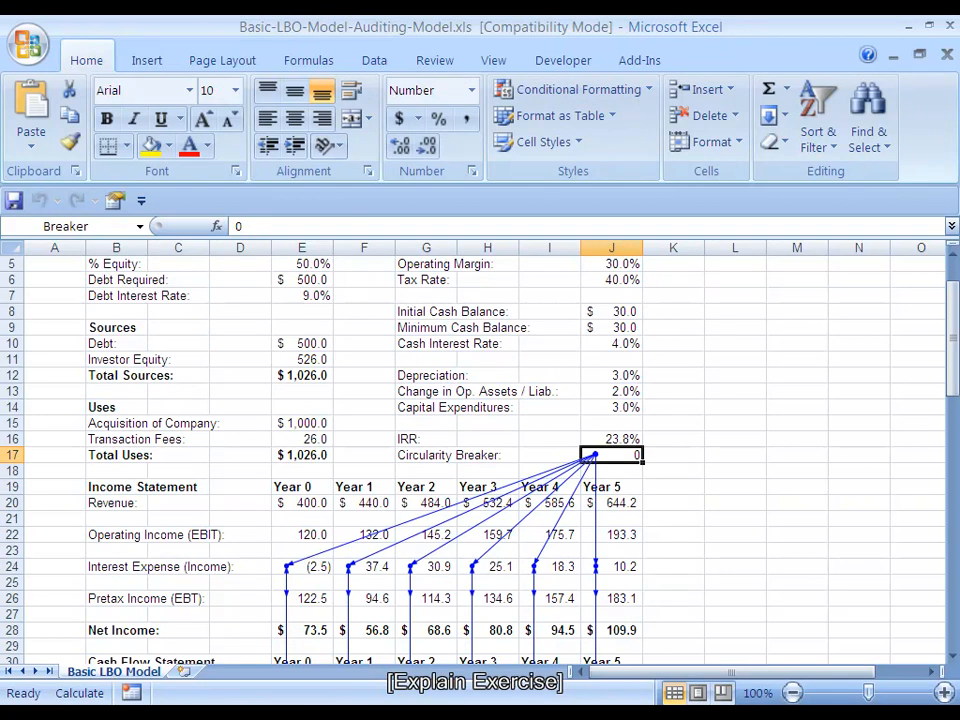
scroll(480, 450, down, 16)
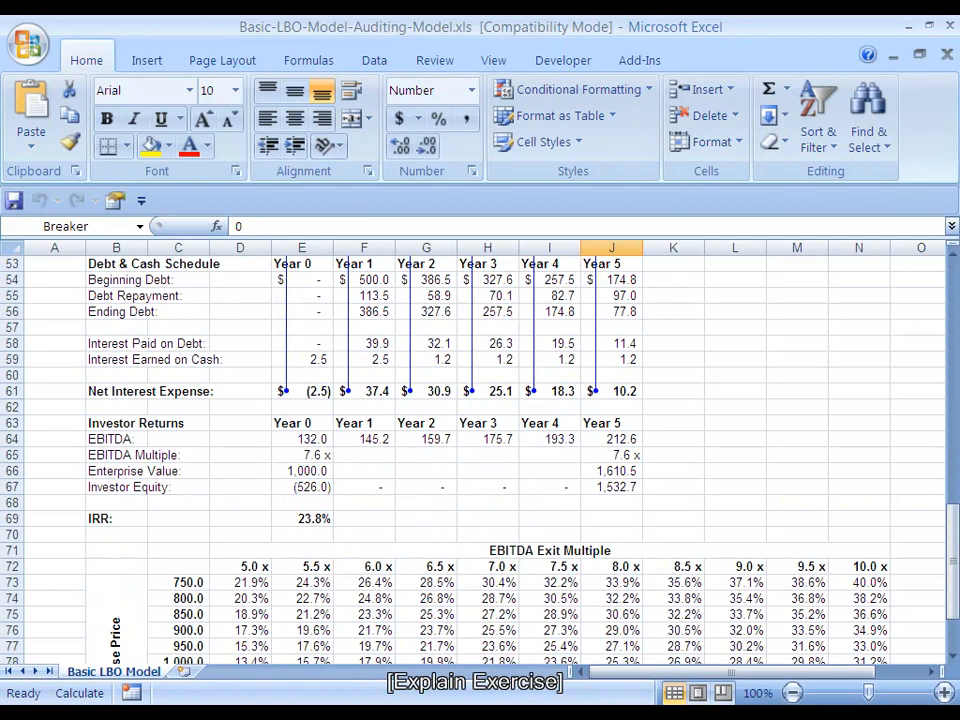
scroll(480, 450, up, 12)
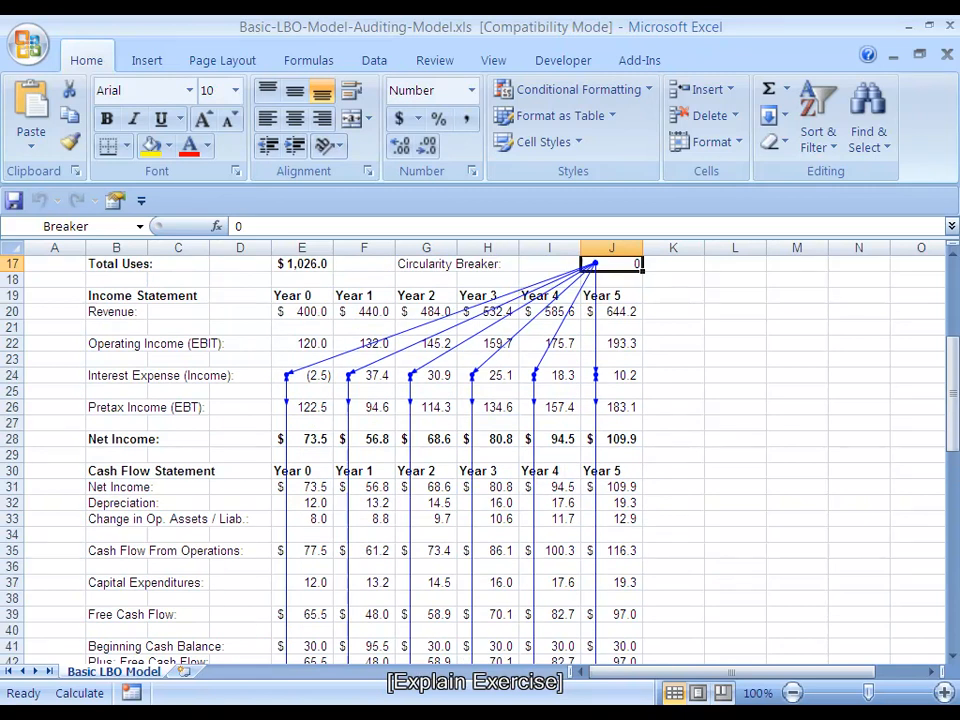
scroll(480, 450, down, 10)
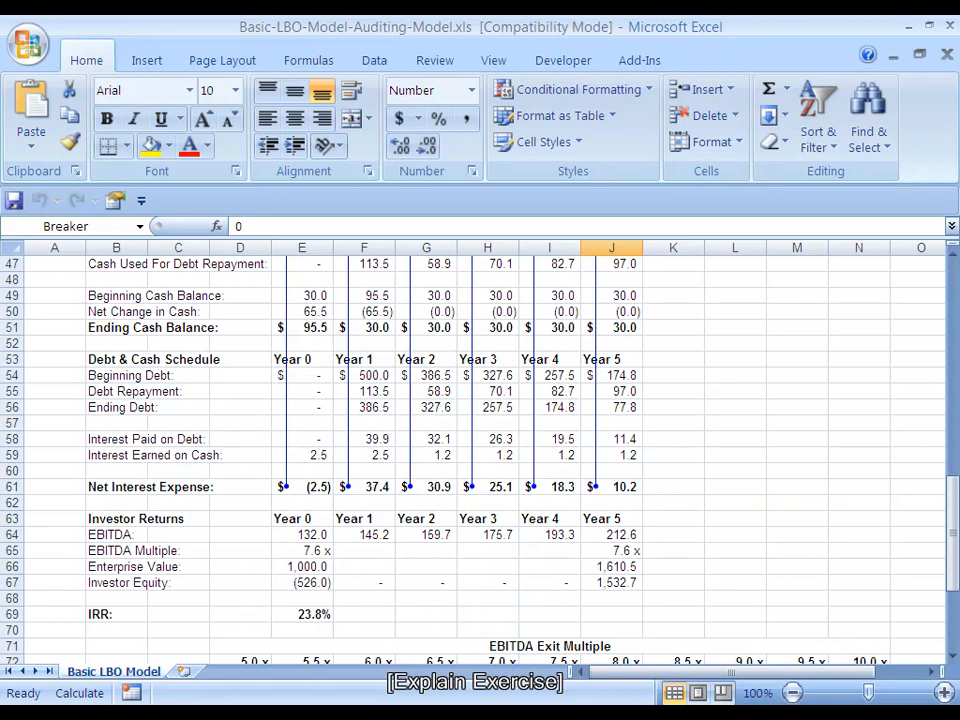
scroll(480, 450, up, 11)
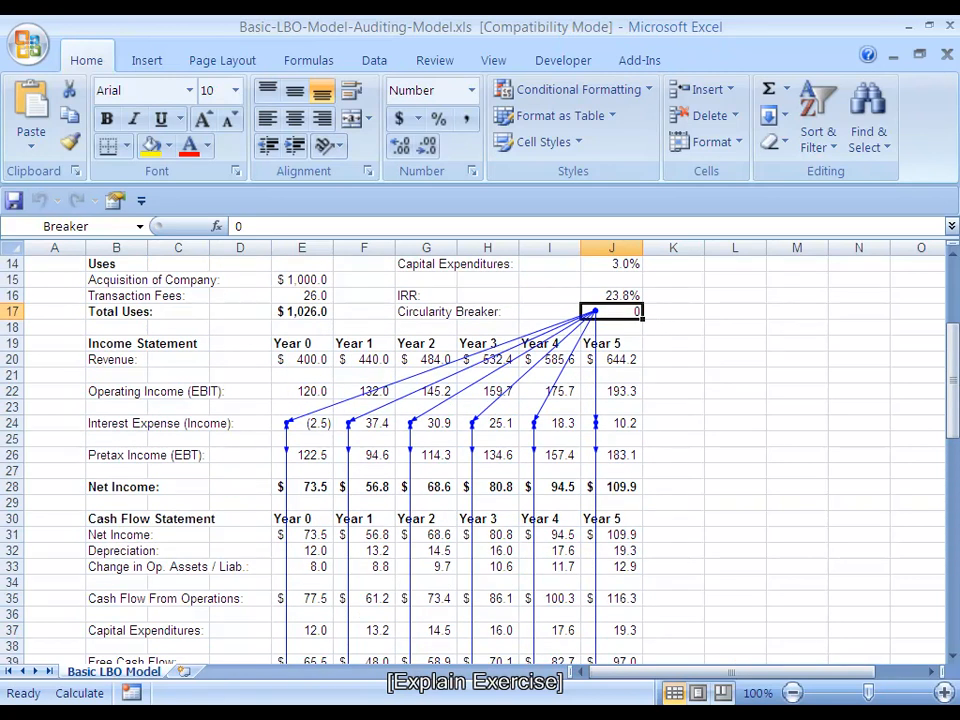
scroll(480, 450, down, 9)
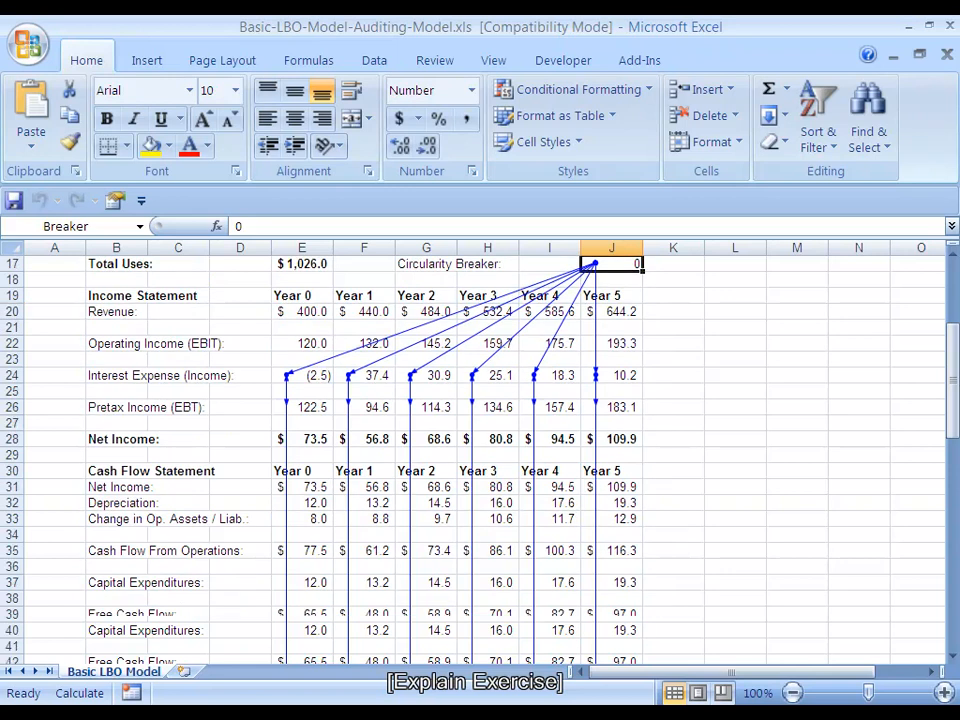
scroll(480, 450, up, 2)
scroll(480, 450, down, 3)
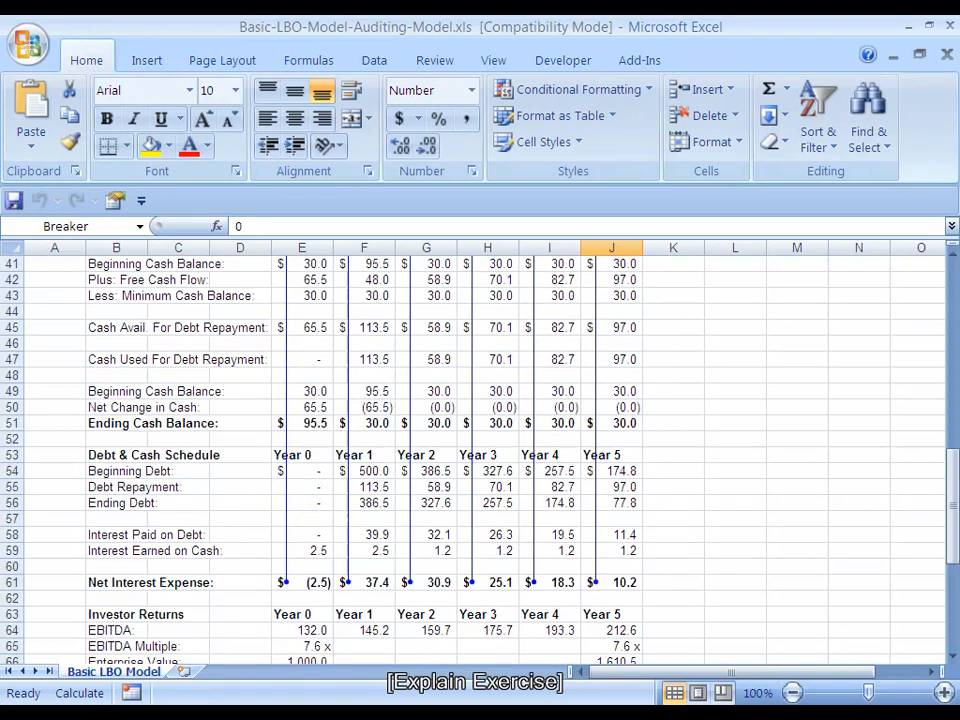
scroll(480, 450, up, 10)
scroll(480, 450, up, 2)
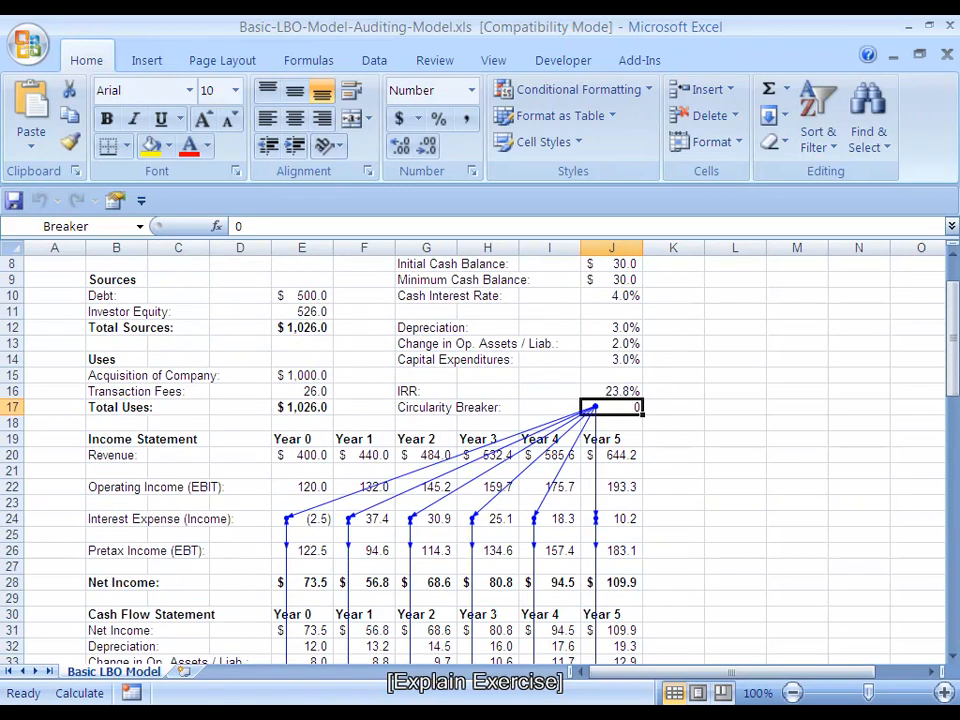
Step: Return to the Year 0 Interest Expense cell E24 and erase all trace arrows from the sheet
click(302, 519)
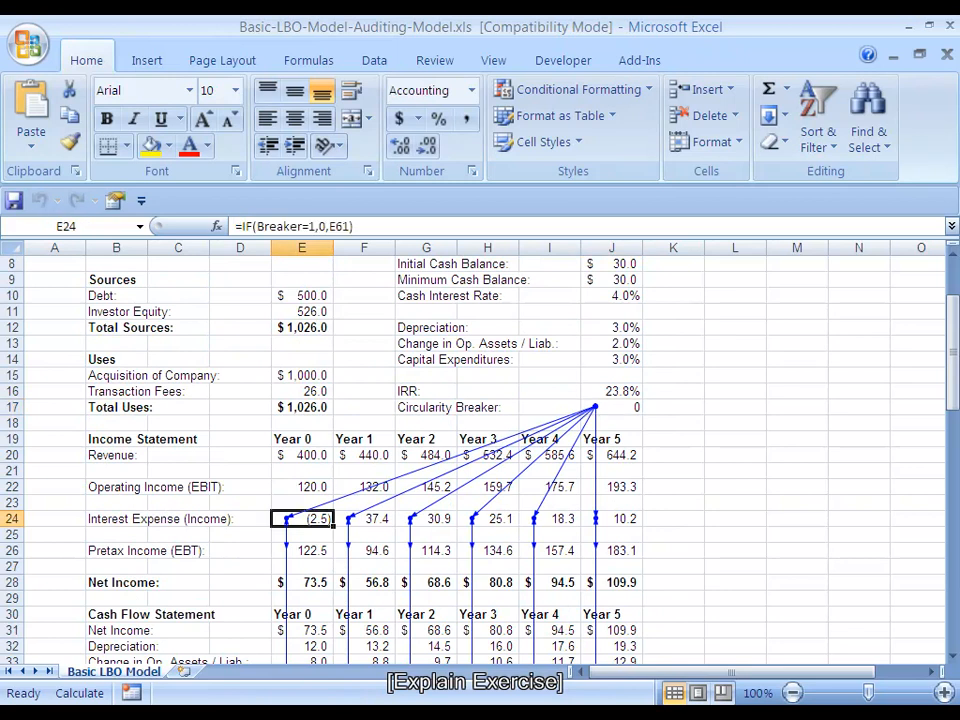
scroll(480, 450, up, 2)
scroll(480, 450, down, 1)
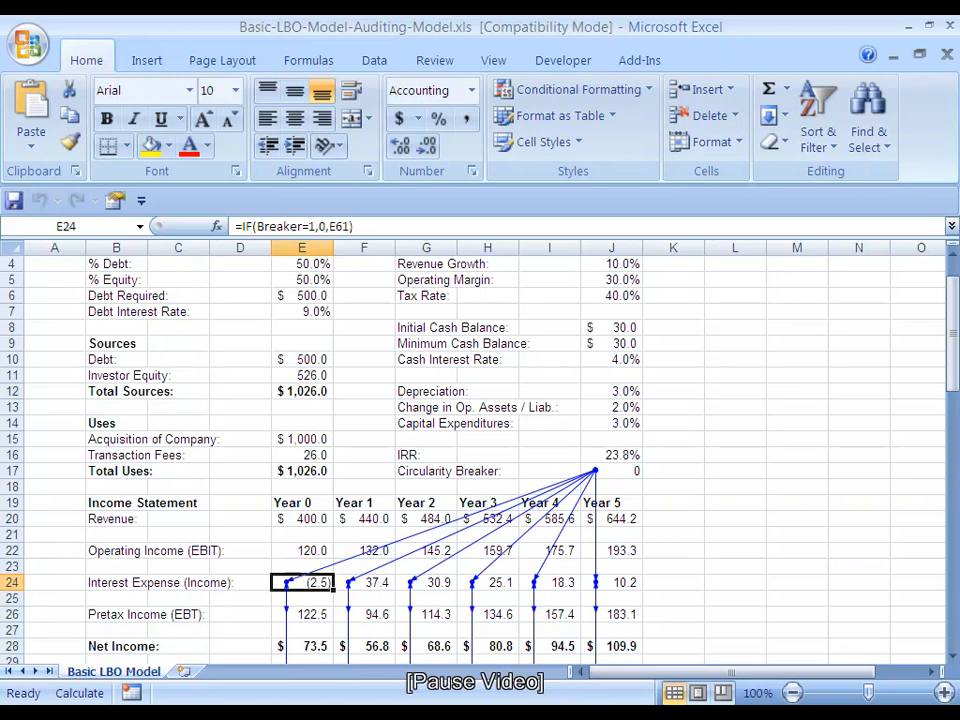
key(alt+t)
key(u)
key(a)
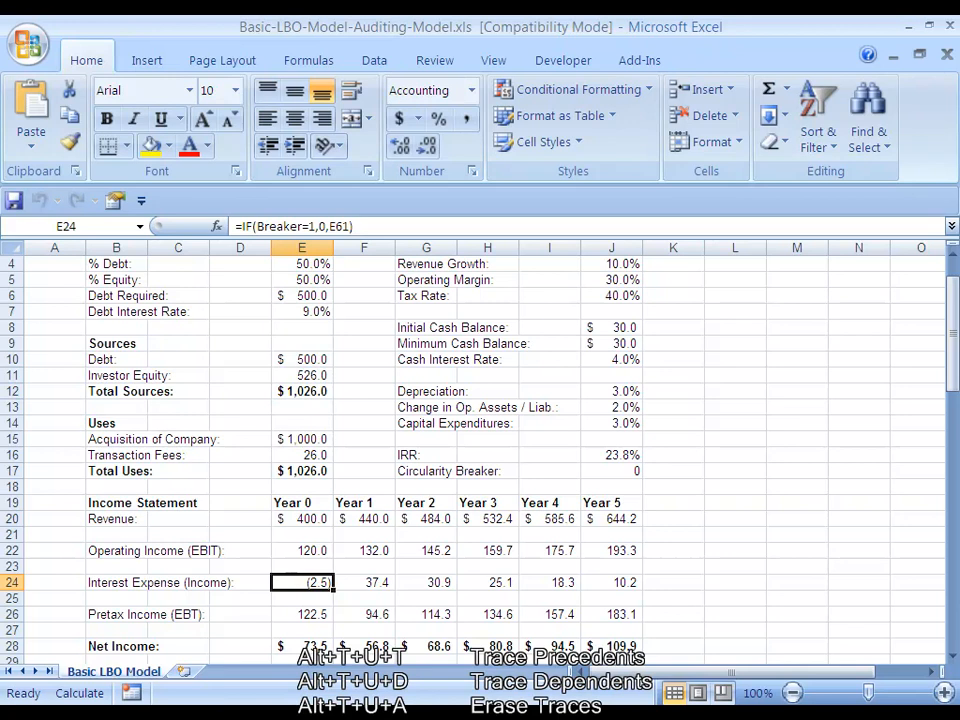
Step: Trace the precedents and dependents of E24, check the arrow down to E61, and follow the arrow to J17
key(alt)
key(t)
key(u)
key(t)
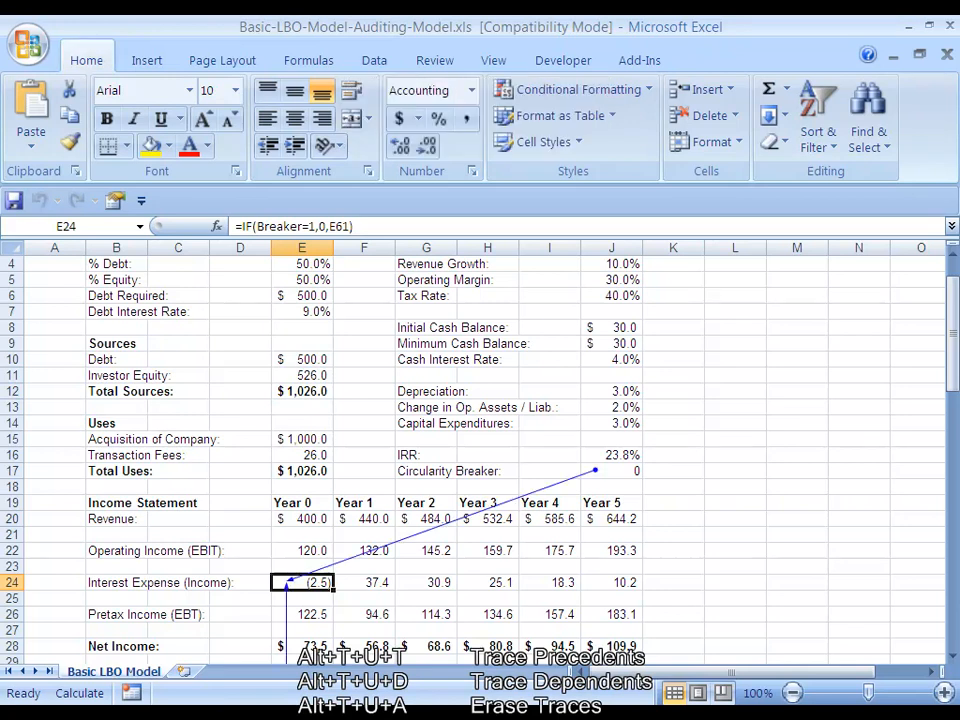
scroll(480, 450, down, 15)
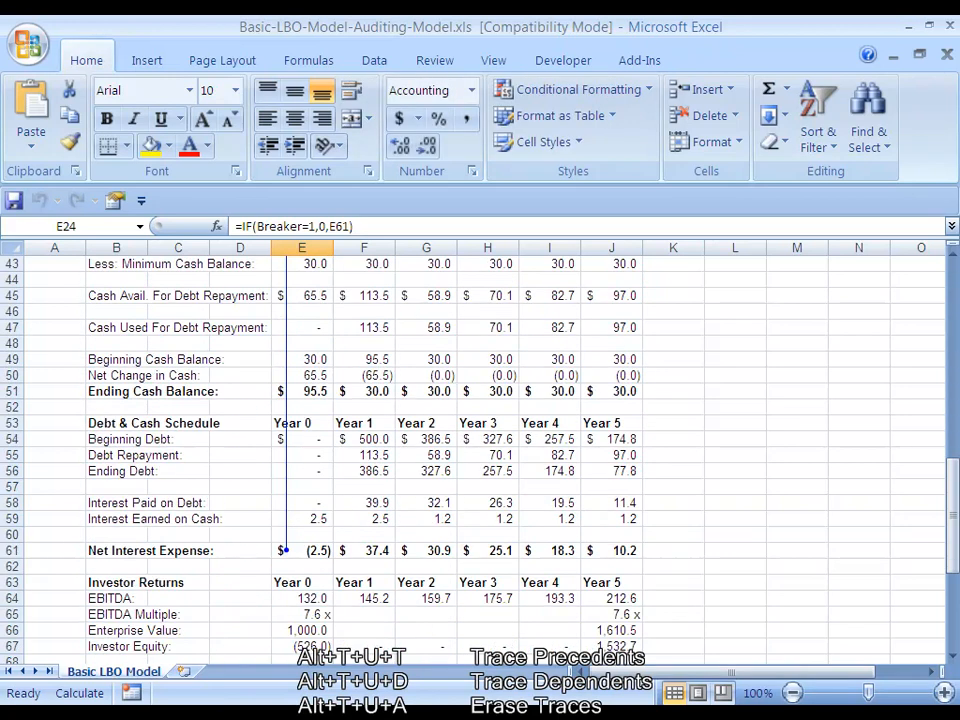
scroll(480, 450, up, 6)
scroll(480, 450, up, 7)
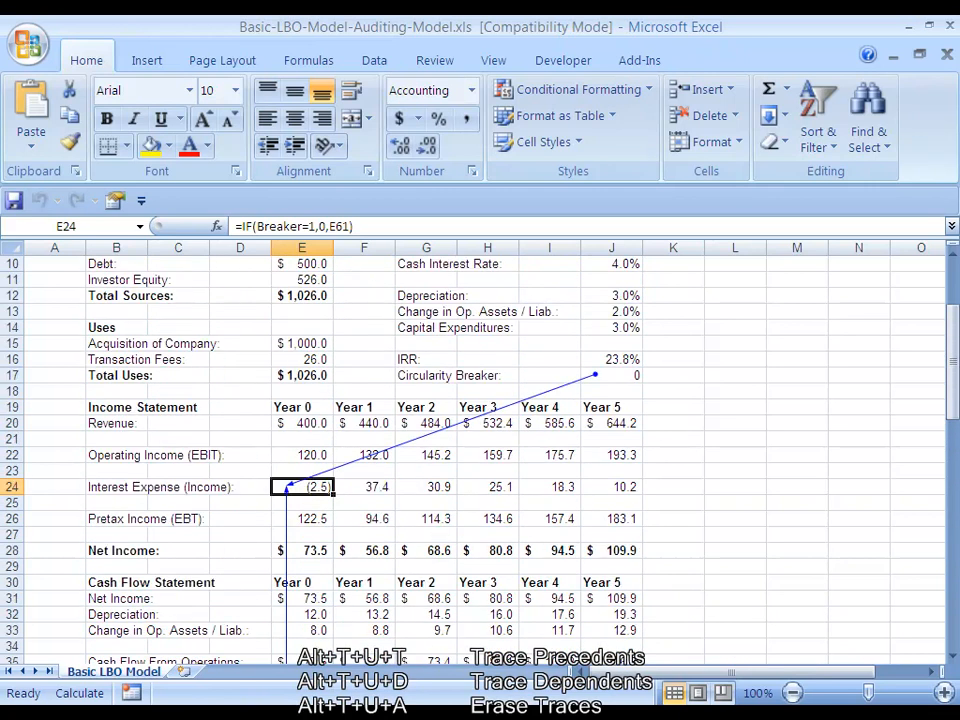
scroll(480, 450, up, 2)
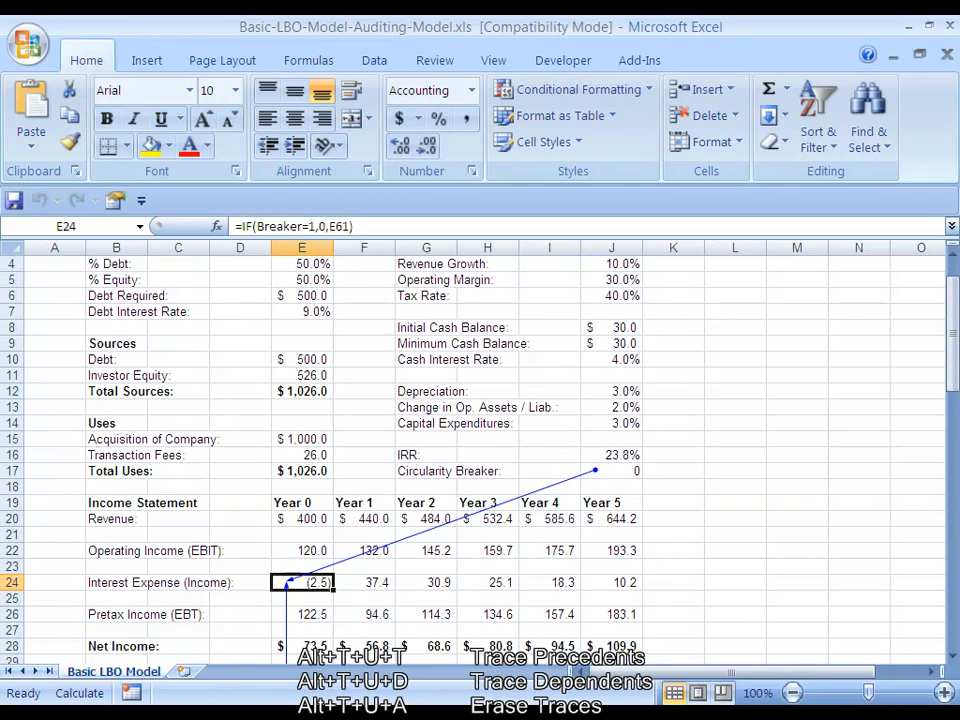
key(alt+t)
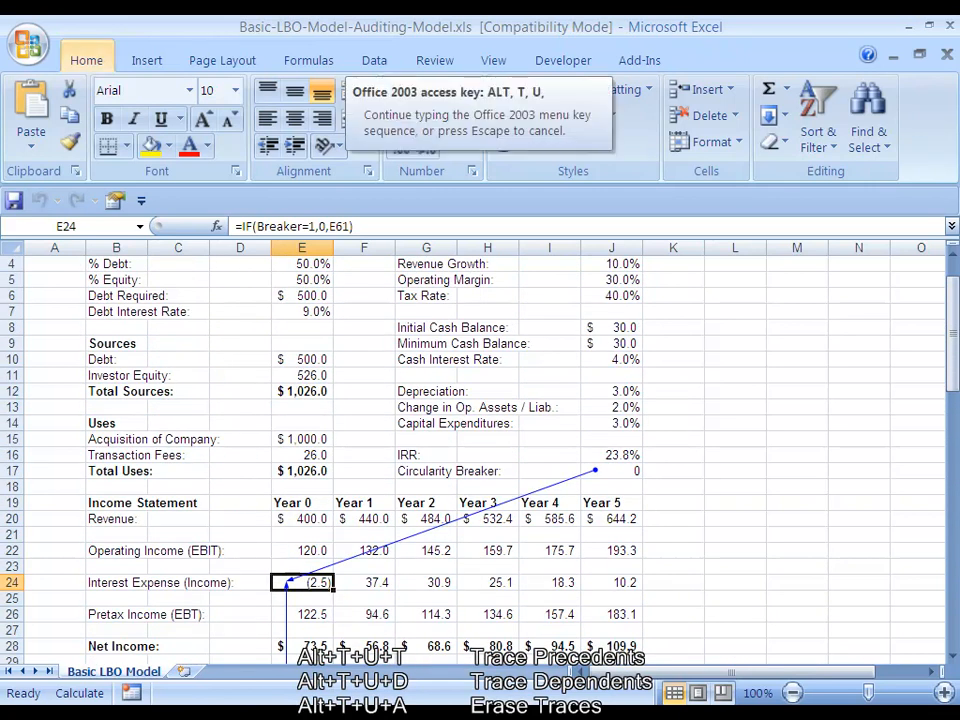
double_click(289, 582)
Step: Move to the Year 1 Interest Expense cell F24 and trace its direct precedents and dependents
key(Down)
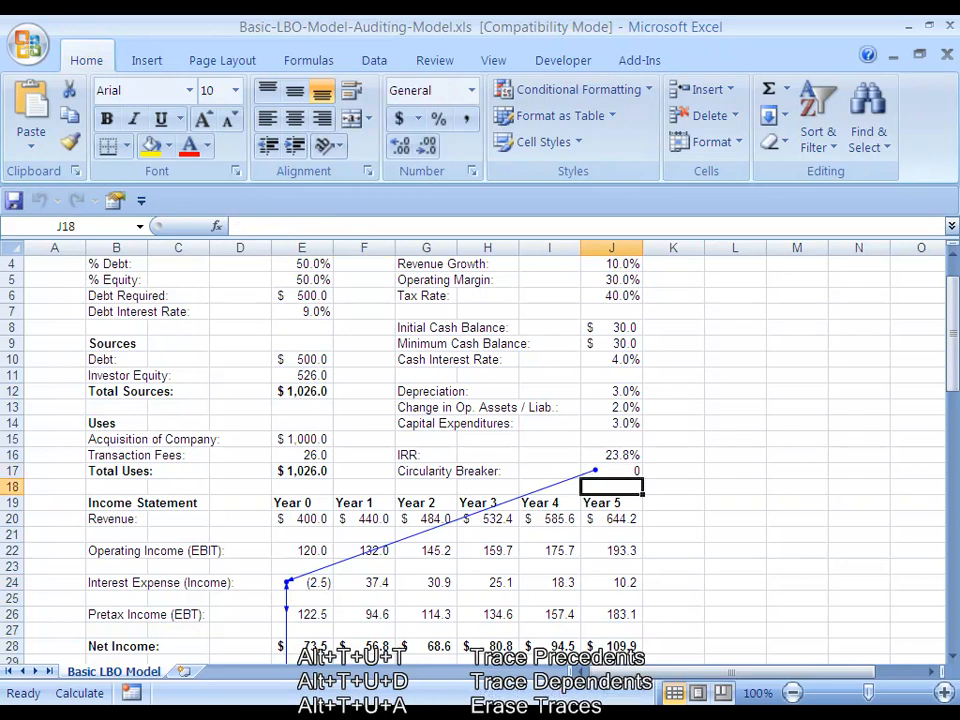
key(Down)
key(Down)
key(Down)
key(Down)
key(Down)
key(Down)
key(Left)
key(Left)
key(Left)
key(Left)
key(alt+t)
key(u)
key(t)
key(alt+t)
key(u)
key(t)
Step: Add trace arrows for the direct precedents and dependents of the Year 2 Interest Expense cell G24
key(Right)
key(alt+t)
key(u)
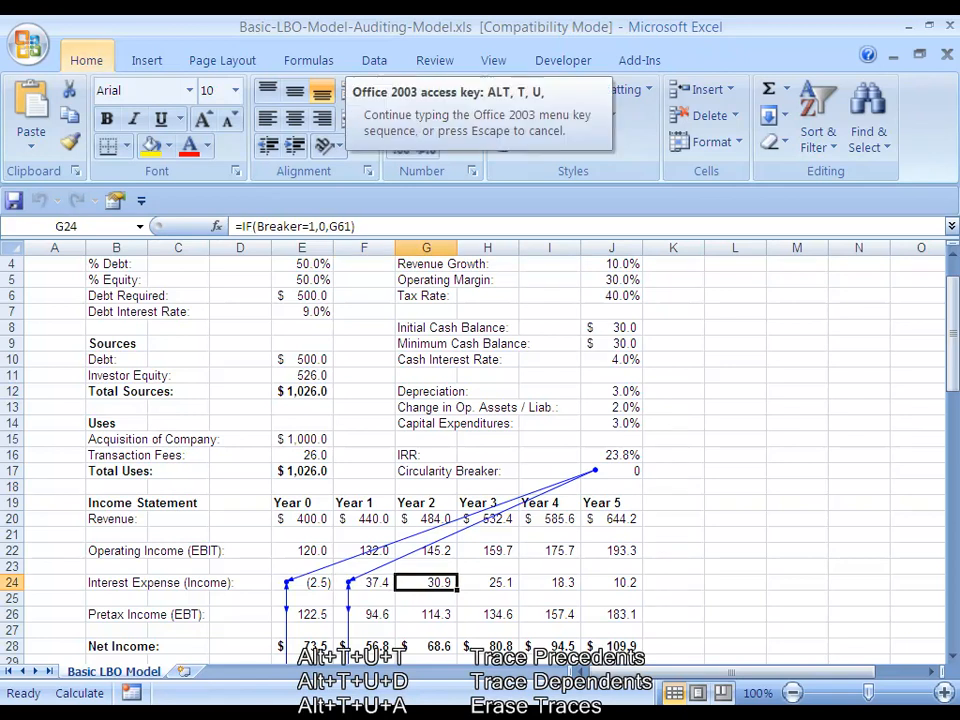
key(t)
key(alt+t)
key(Escape)
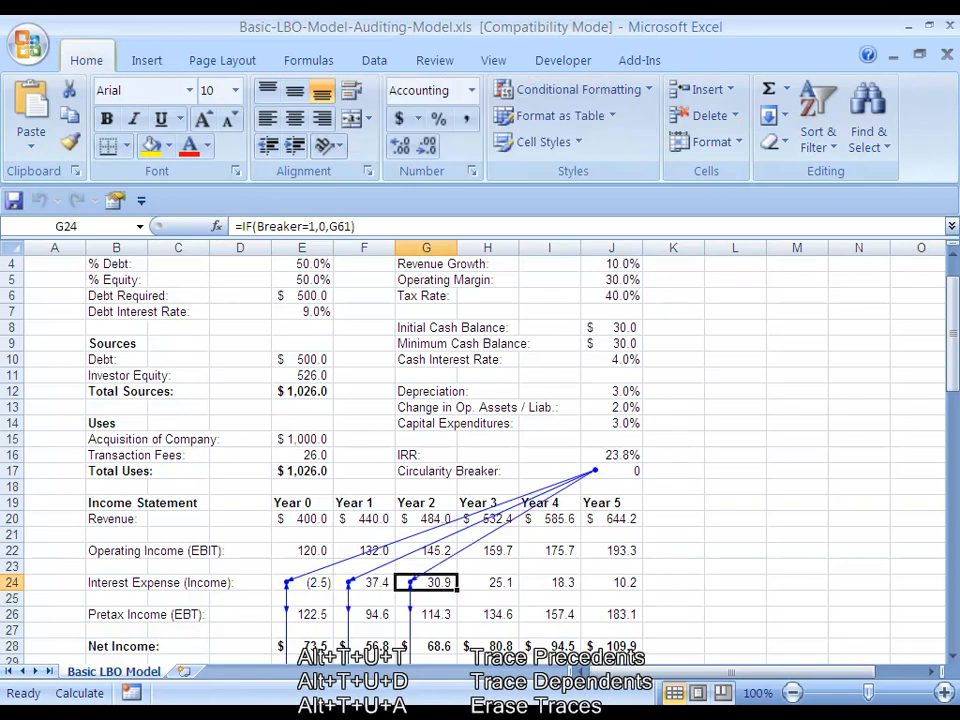
Step: Add trace arrows for the direct precedents and dependents of the Year 3 Interest Expense cell H24
key(Right)
key(alt+t)
key(u)
key(t)
key(alt+t)
key(Escape)
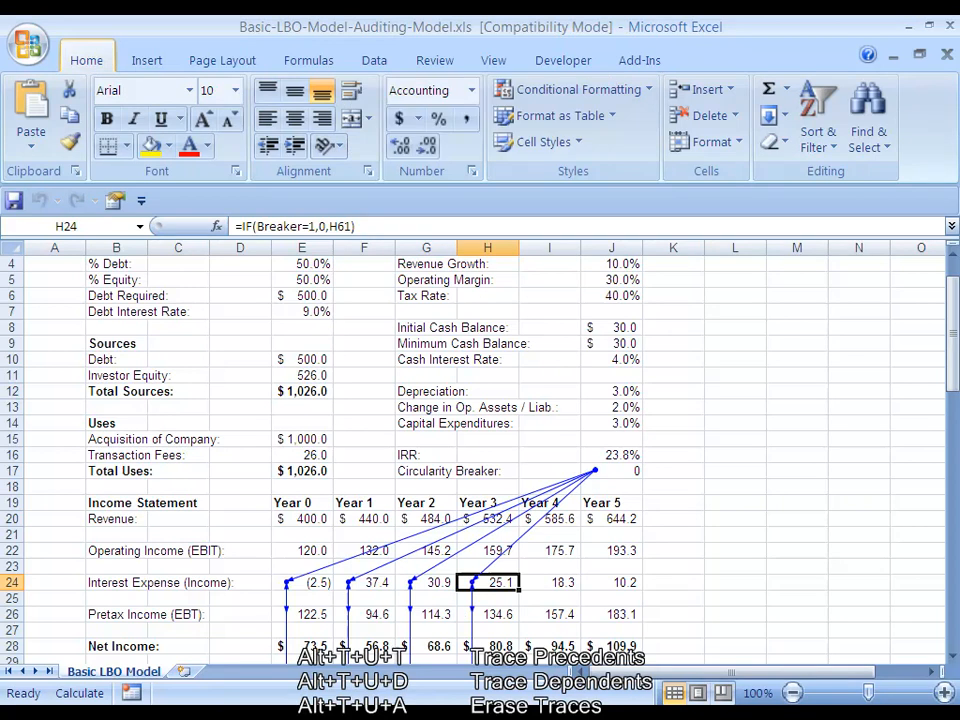
Step: Add trace arrows for the direct precedents and dependents of the Year 4 Interest Expense cell I24
key(Right)
key(alt+t)
key(u)
key(t)
key(alt+t)
key(Escape)
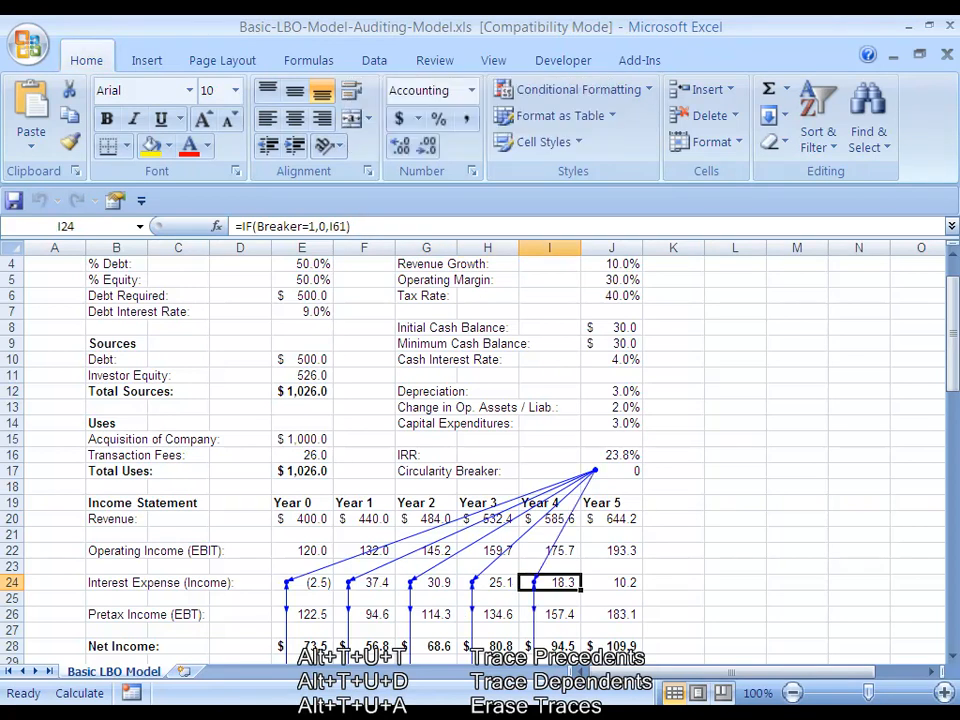
Step: Trace the direct precedents and dependents of the Year 5 Interest Expense cell J24 and check the arrows across the model
key(Right)
key(alt+t)
key(u)
key(t)
key(alt+t)
key(Escape)
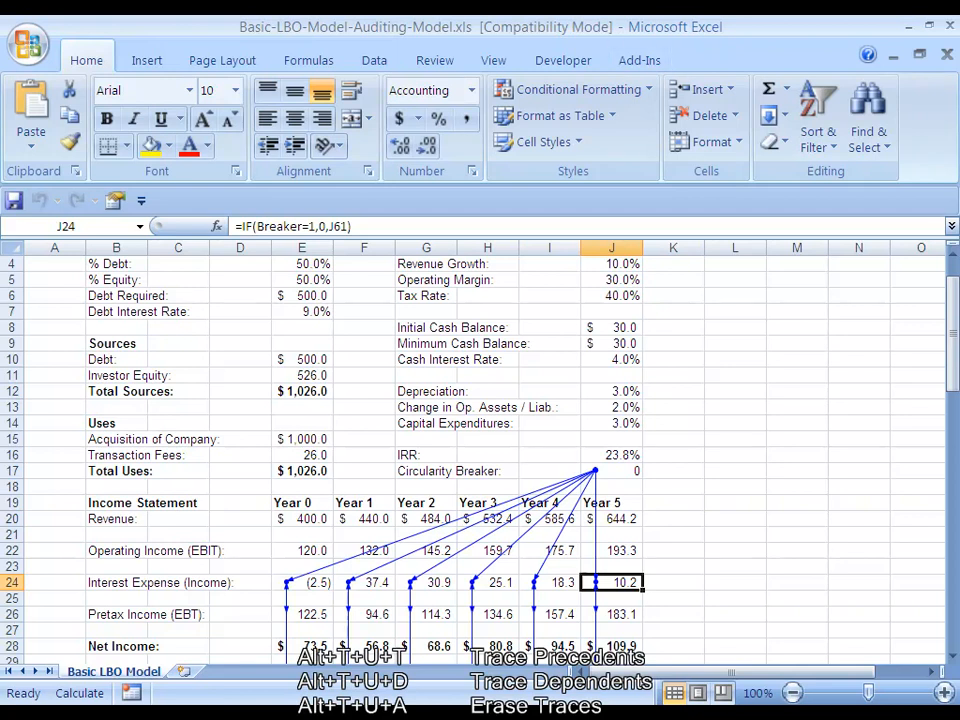
scroll(480, 450, down, 17)
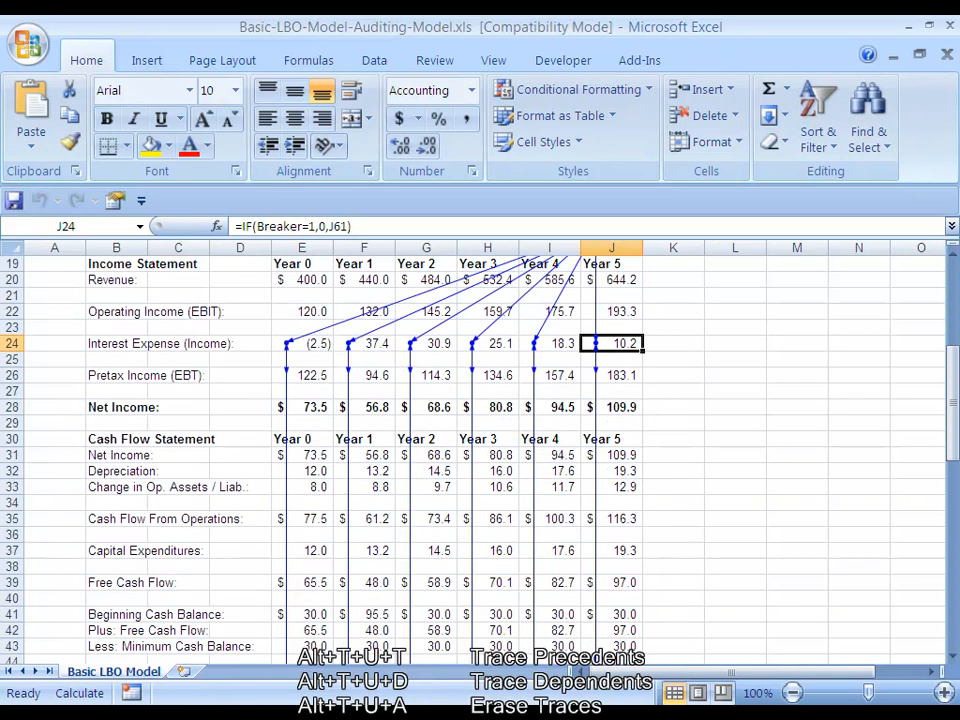
scroll(480, 450, up, 16)
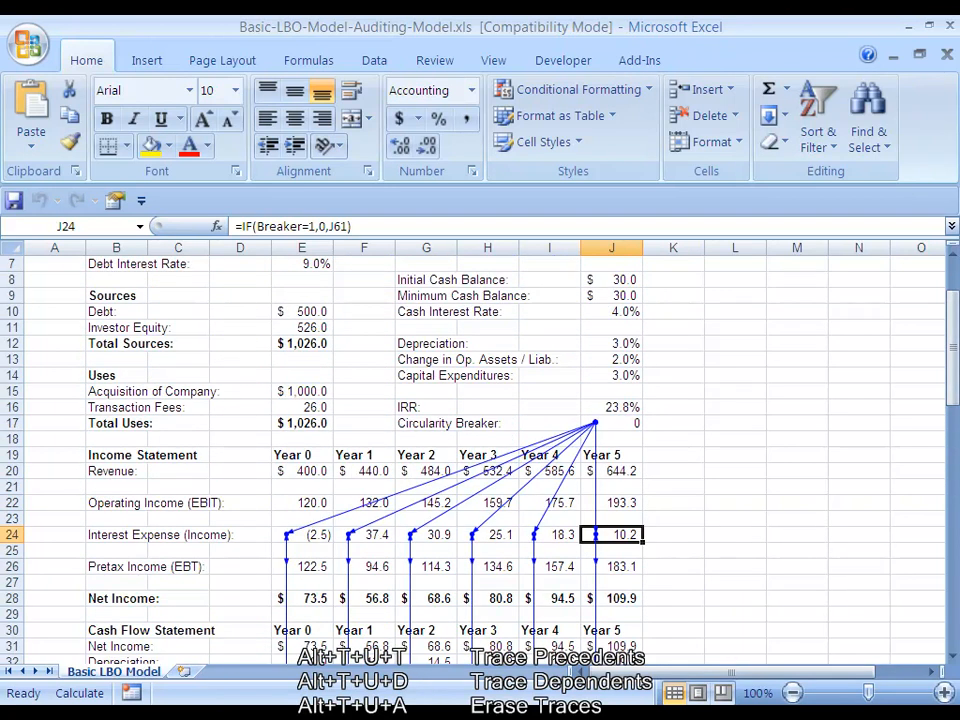
scroll(480, 450, up, 2)
scroll(480, 450, down, 4)
scroll(480, 450, up, 4)
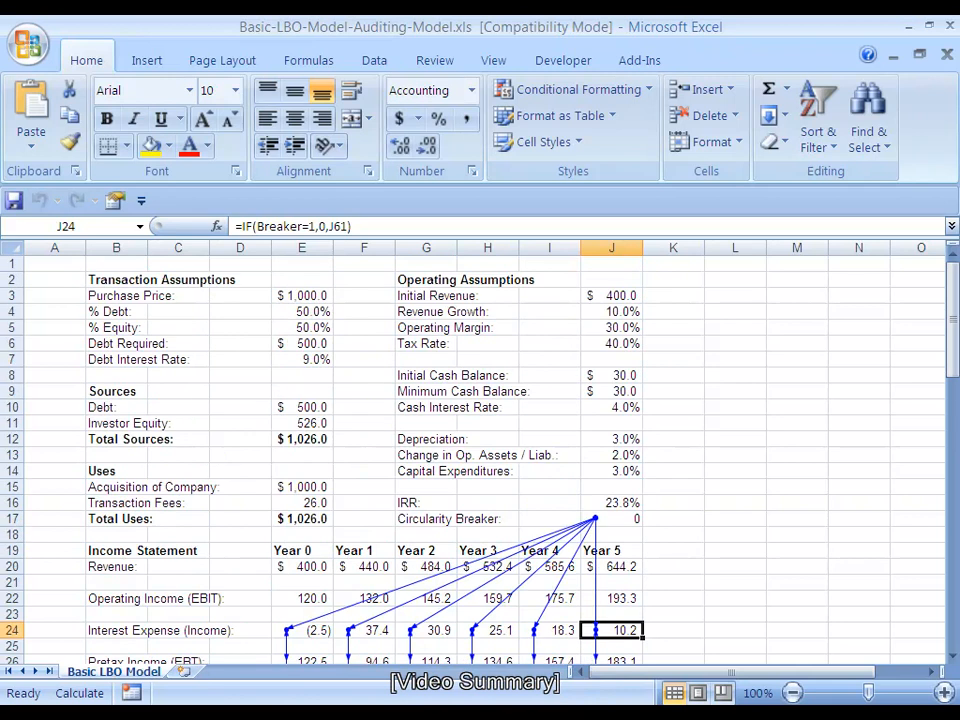